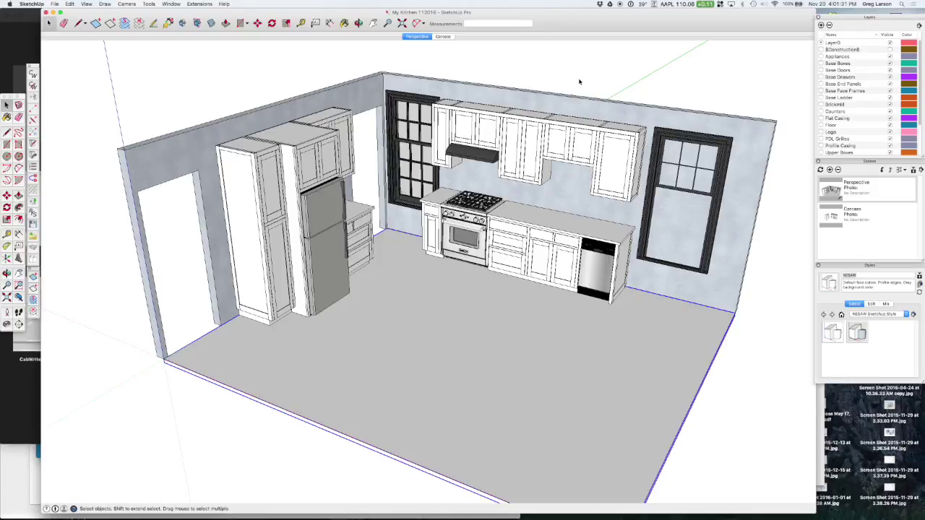
Show the SketchUp kitchen's Carcass scene with only the bare base, upper and tall cabinet boxes
click(444, 37)
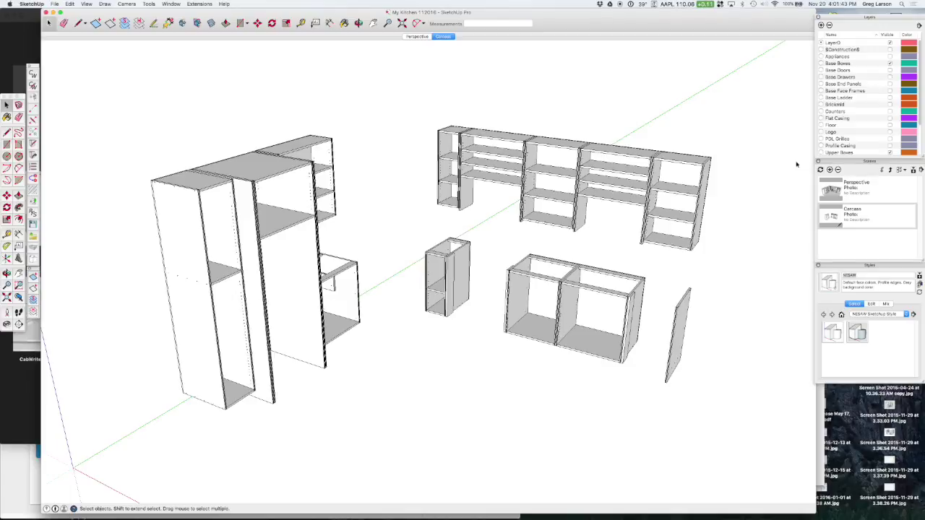
middle_drag(568, 238, 401, 258)
scroll(347, 312, up, 3)
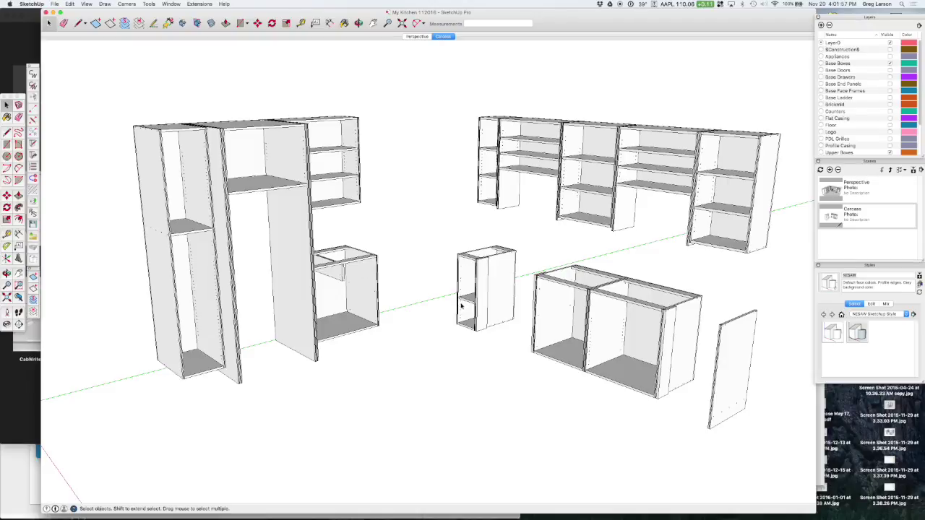
middle_drag(614, 320, 605, 257)
scroll(606, 258, up, 4)
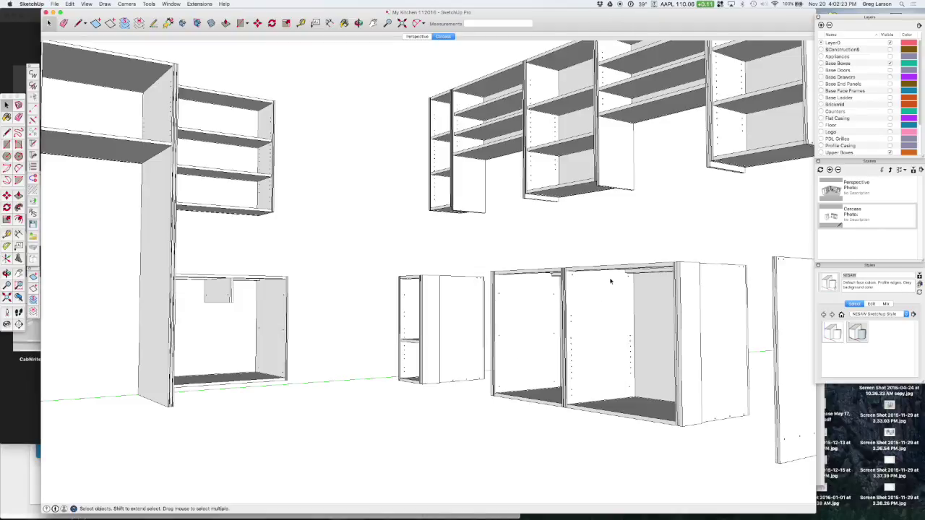
scroll(549, 259, down, 3)
middle_drag(549, 259, 422, 273)
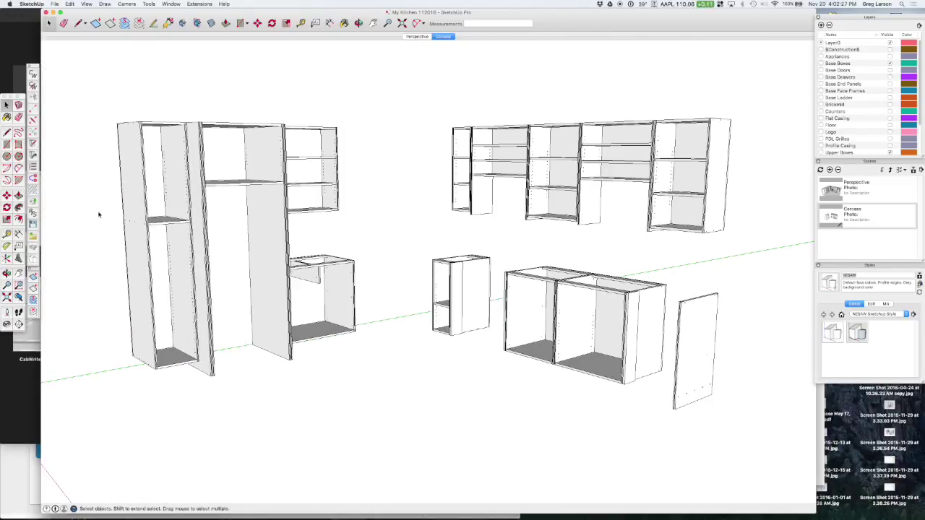
scroll(100, 208, up, 2)
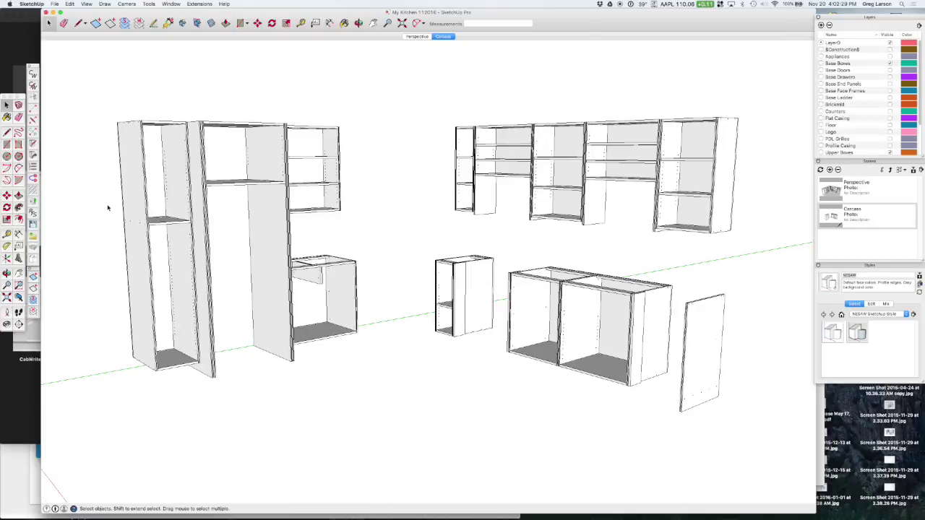
middle_drag(339, 149, 369, 174)
Select all cabinet parts, export them with CutList Bridge to DXF, and dismiss the C11.01 warning
key(super+a)
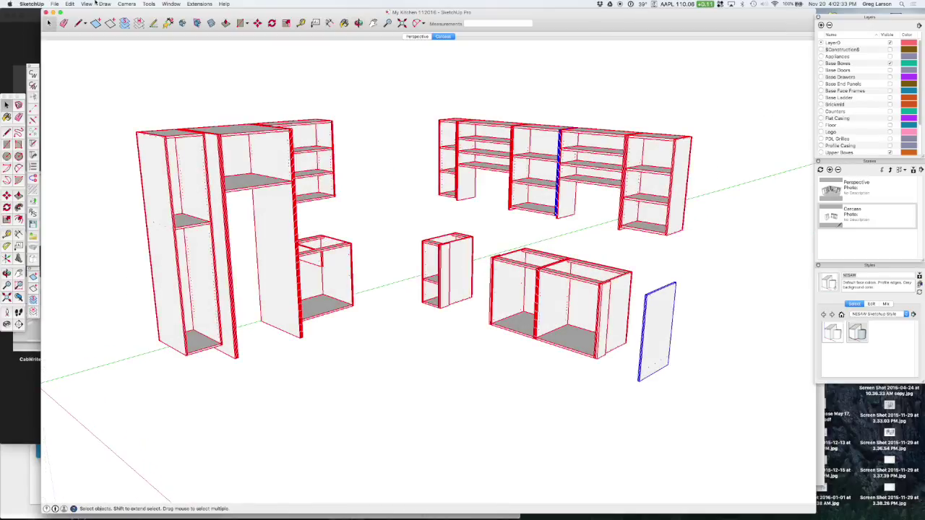
click(55, 3)
mouse_move(72, 168)
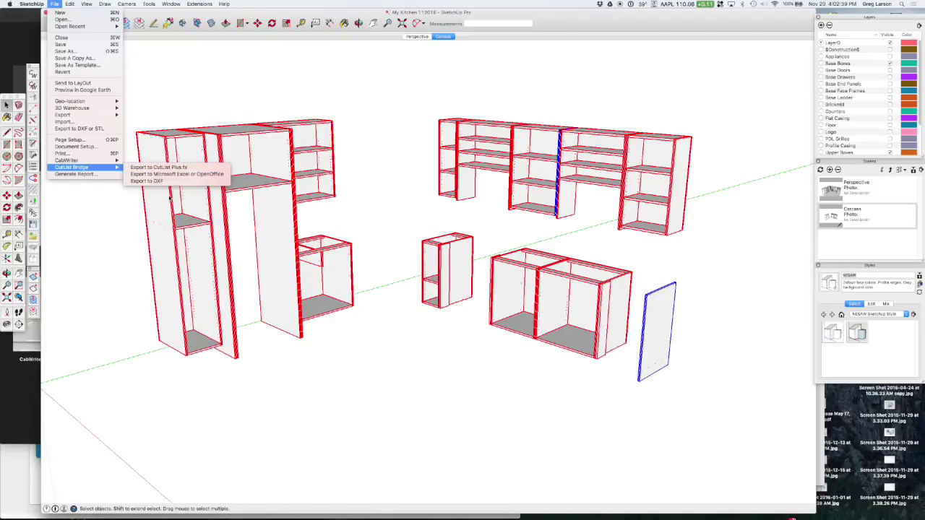
click(160, 183)
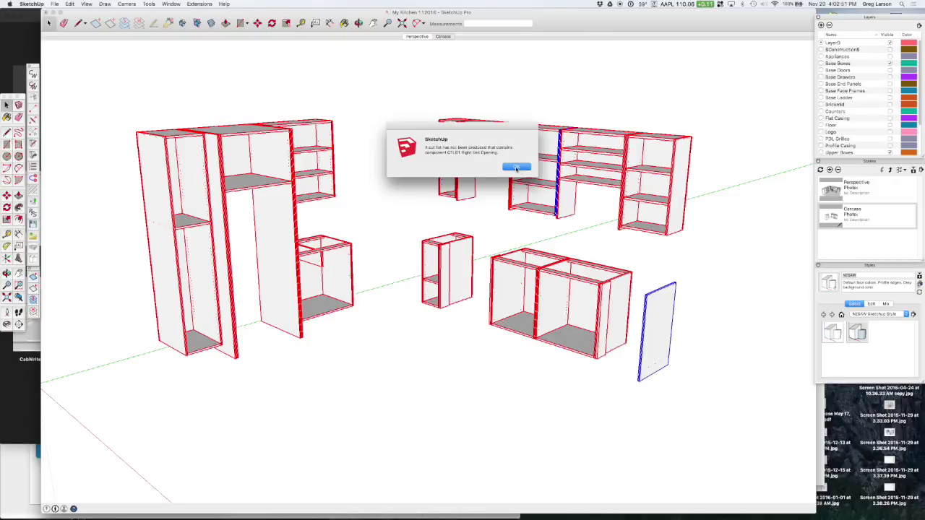
click(518, 167)
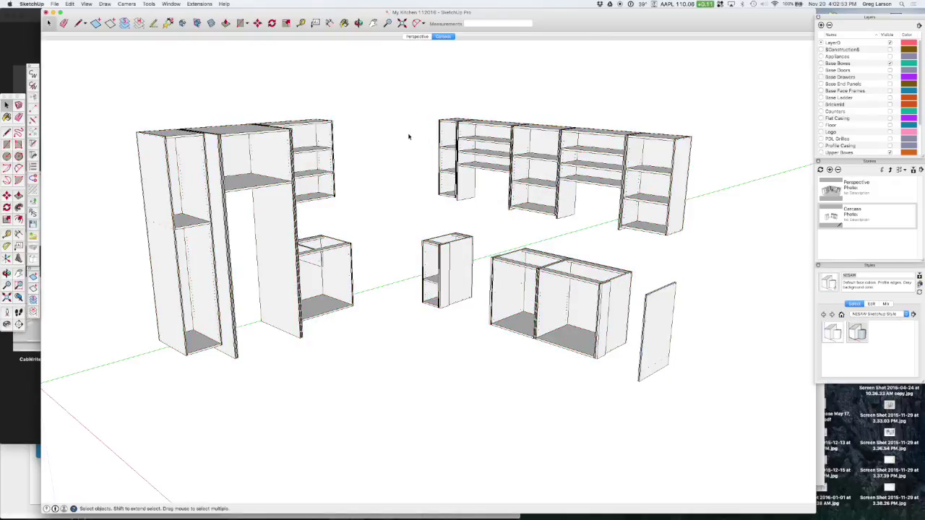
Inspect the small cabinet side panel's attributes in Extended Entity Info, then close the panel
click(175, 4)
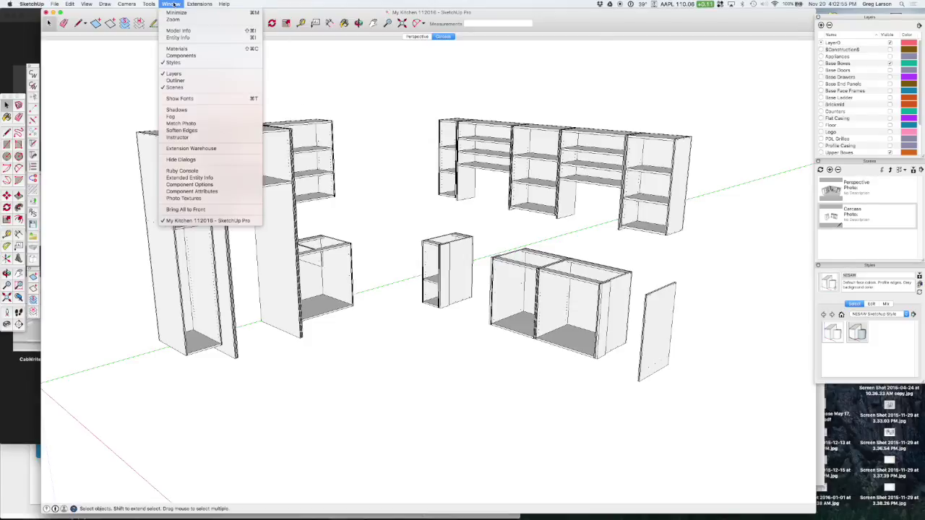
click(241, 142)
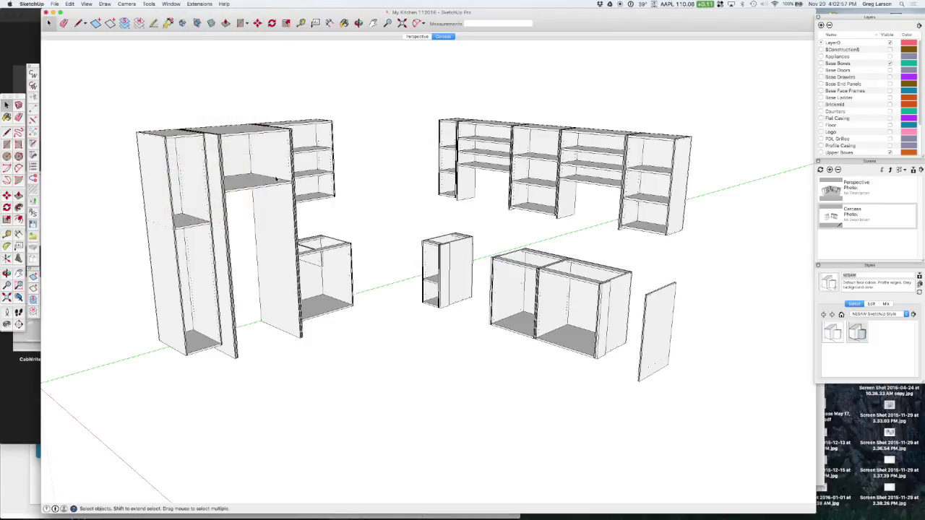
click(464, 253)
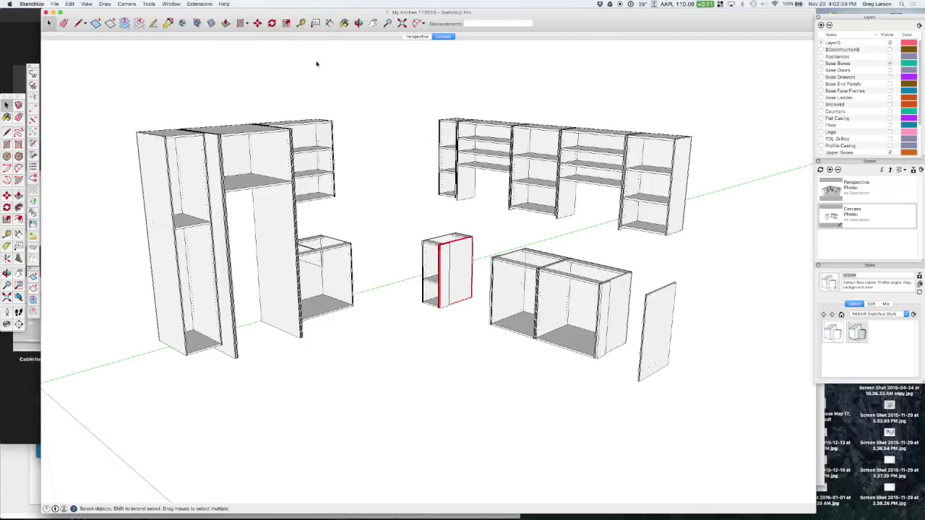
click(172, 3)
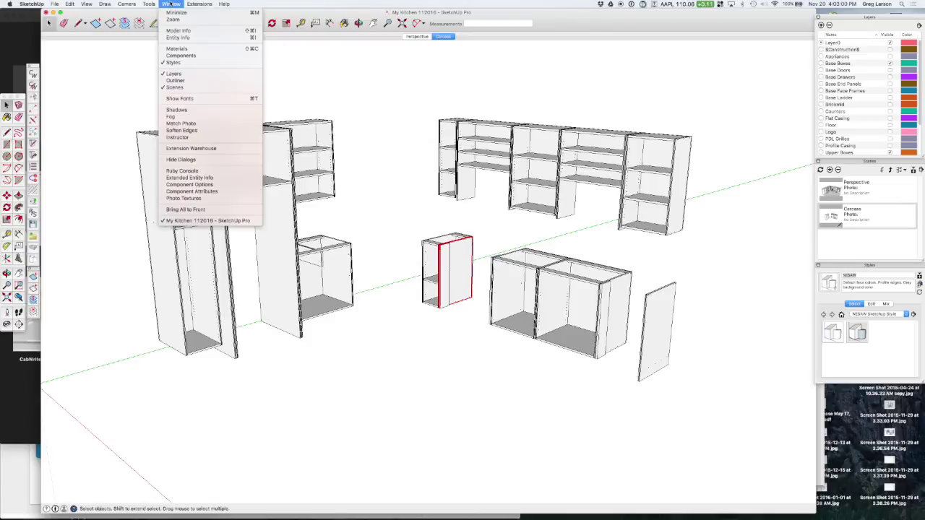
click(189, 177)
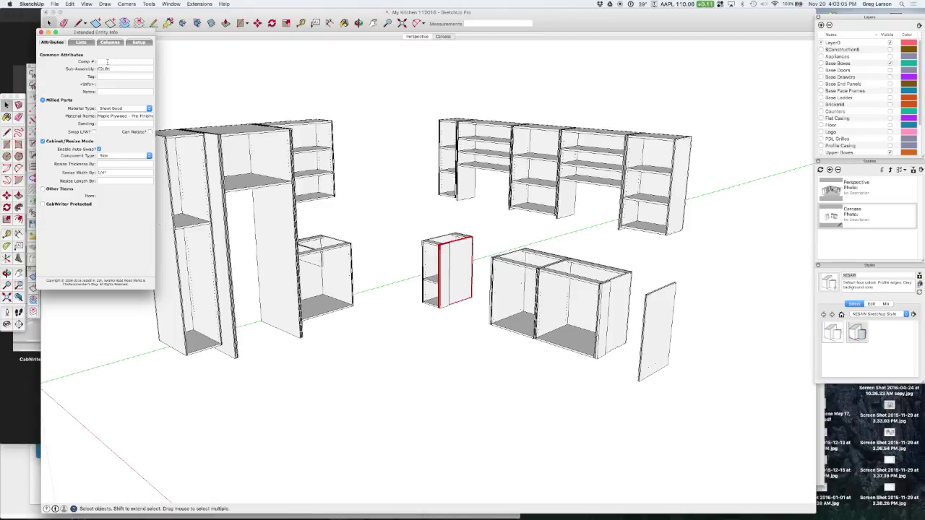
click(41, 32)
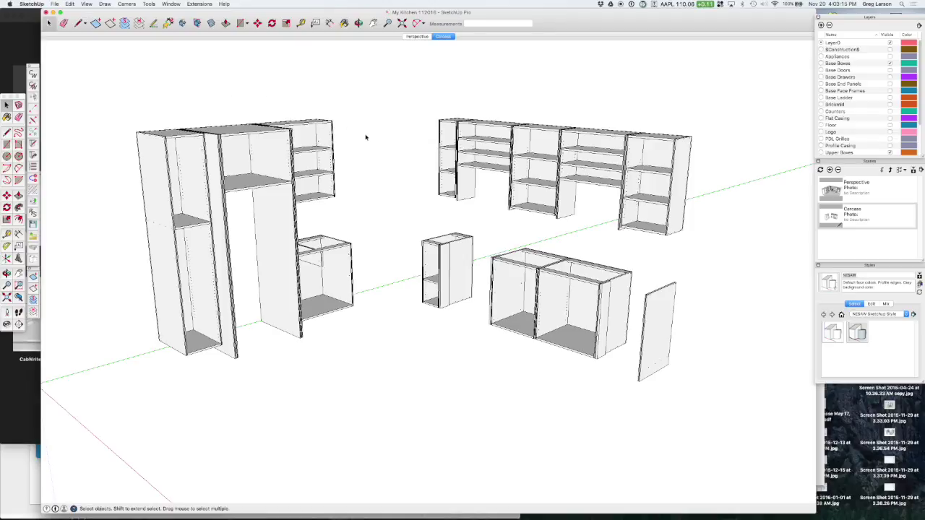
Run CabWriter Re-Number All Cabinets and acknowledge the C11.01 Right Side unassigned warning
click(59, 4)
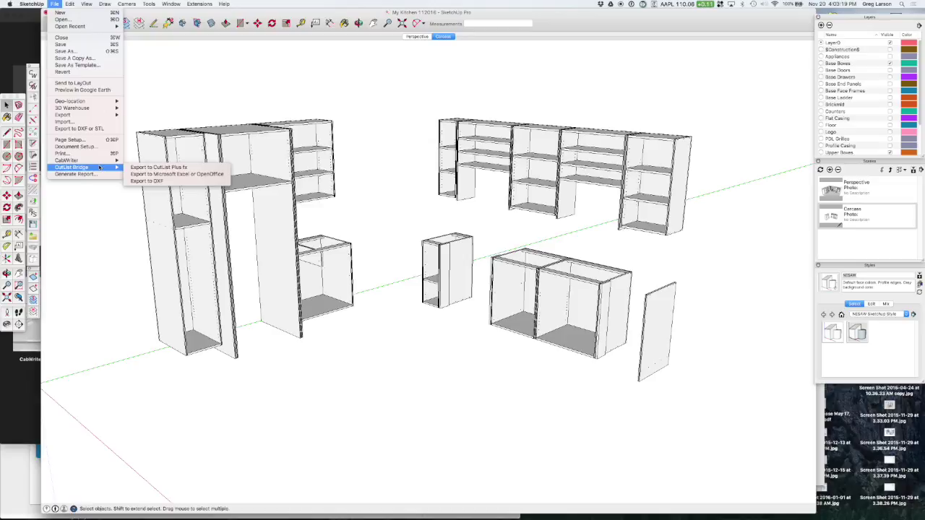
mouse_move(101, 161)
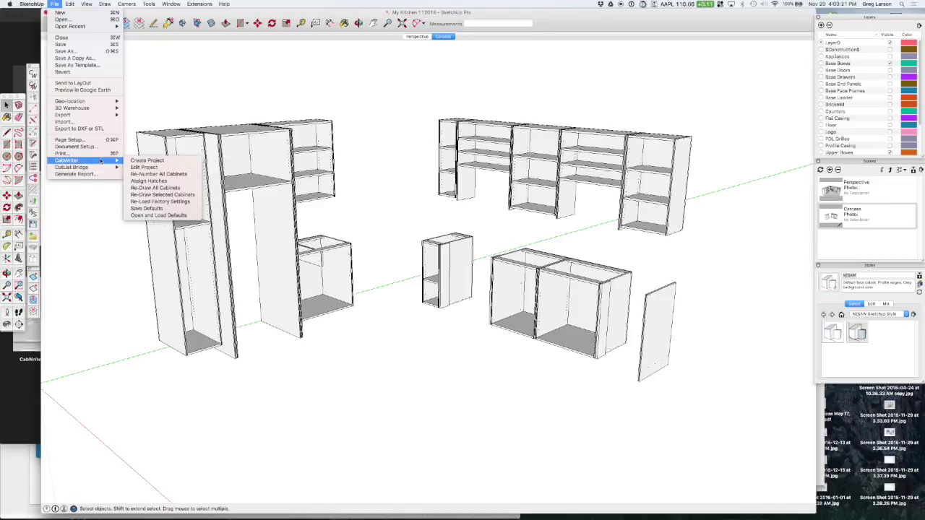
click(156, 175)
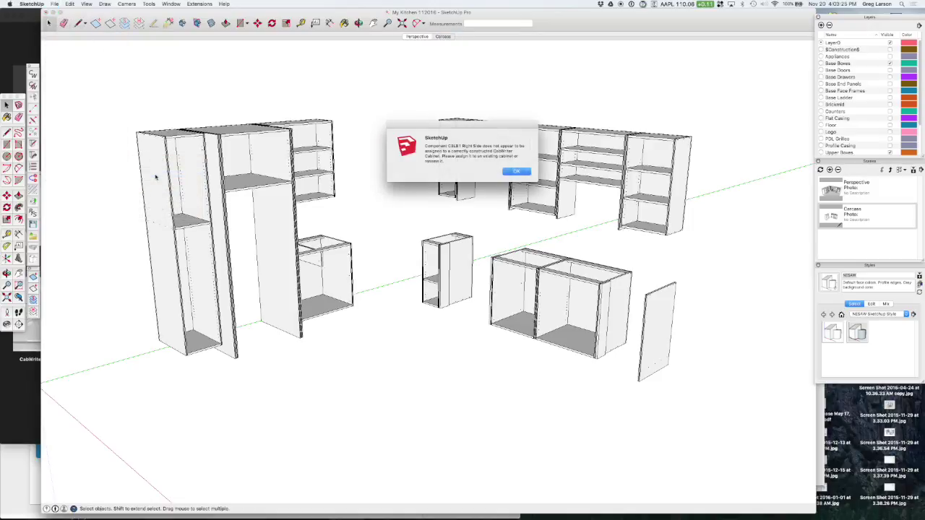
click(514, 172)
Dismiss the renumbering warning, select the standalone door panel, then clear the selection
key(Return)
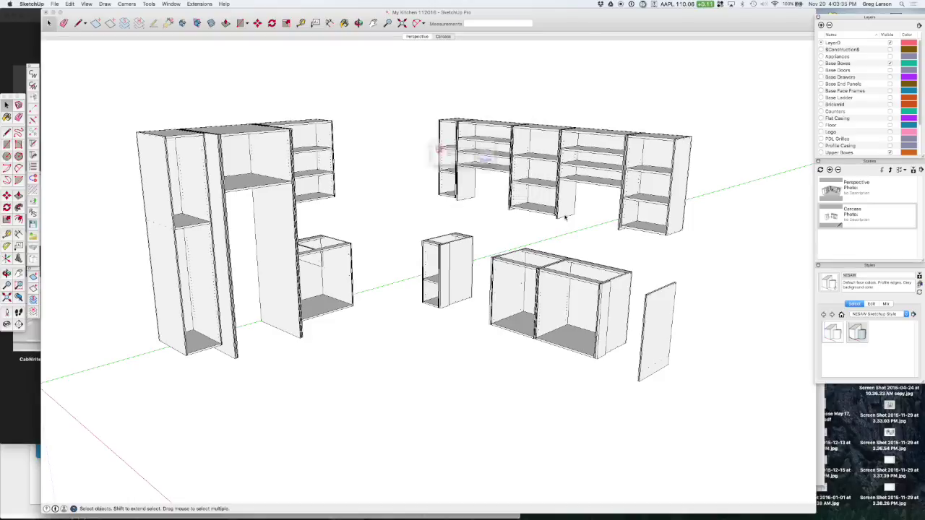
click(672, 300)
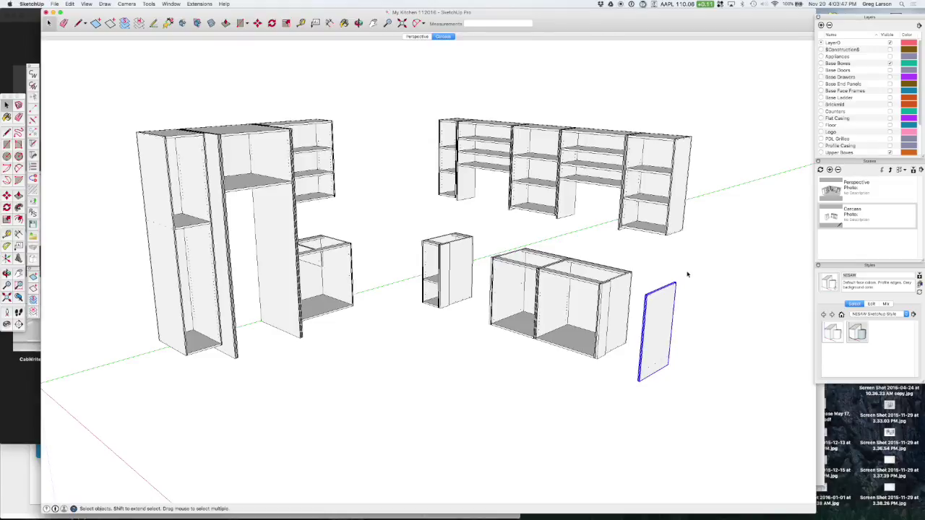
click(402, 161)
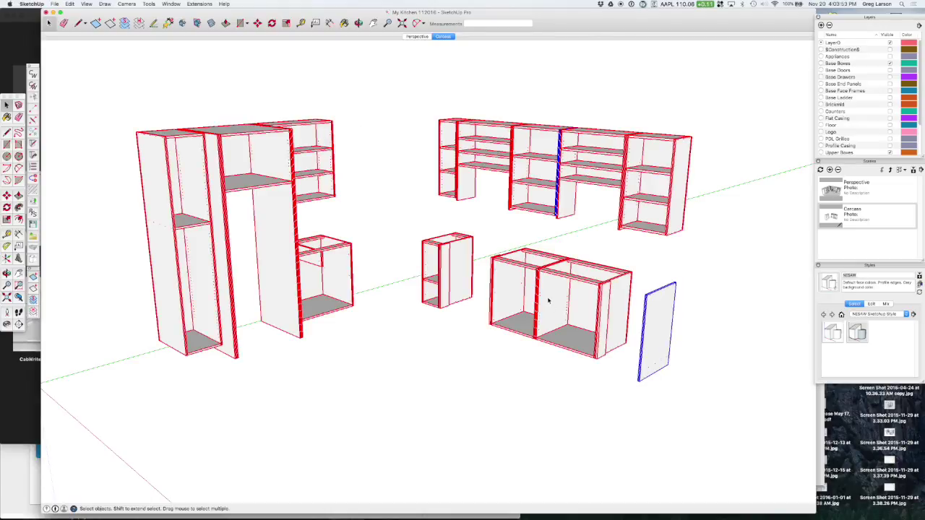
click(447, 214)
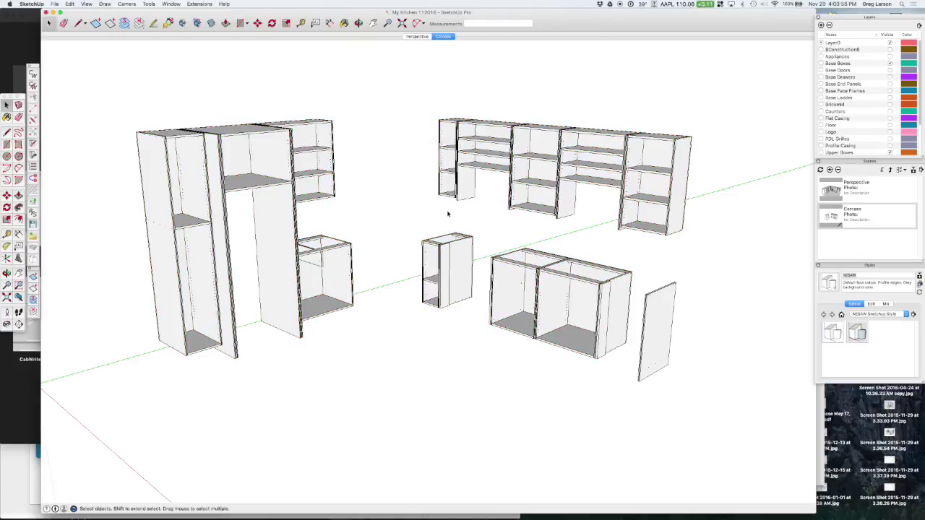
Review the upper-left wall cabinet's right end panel attributes in Extended Entity Info
click(319, 141)
click(171, 3)
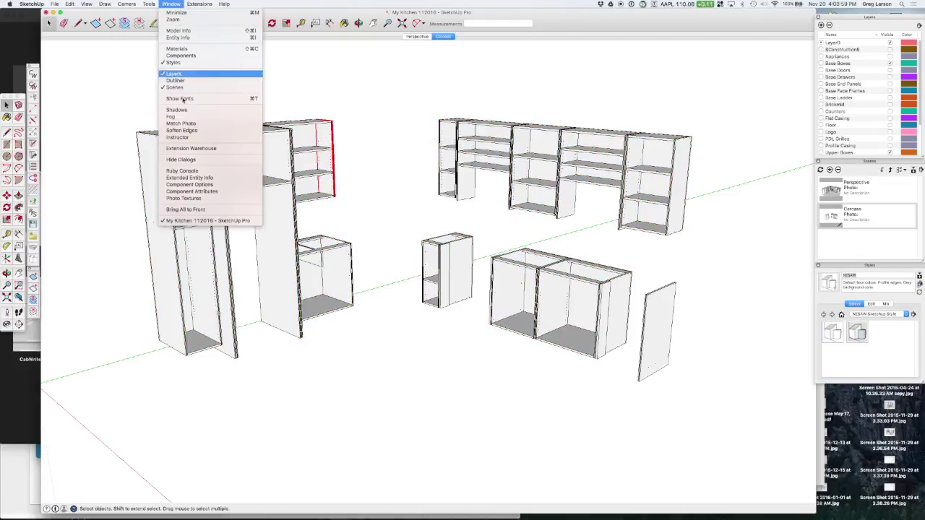
click(189, 178)
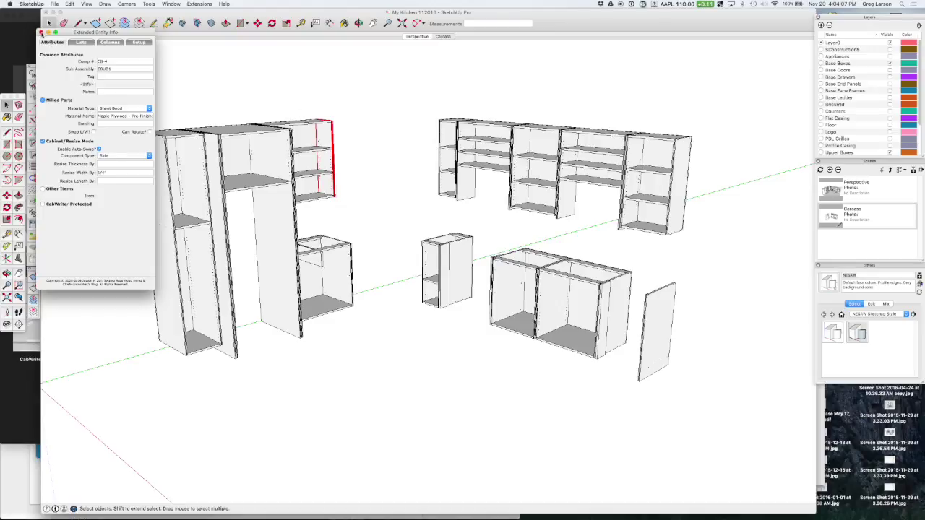
click(41, 33)
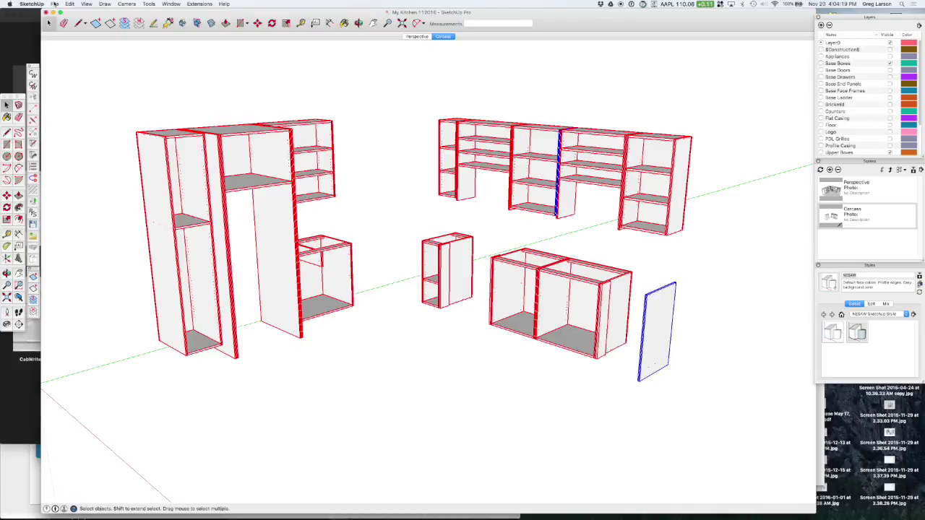
Select all parts except the standalone door panel and export the cut list to My Kitchen 112016.csv
click(97, 55)
click(70, 4)
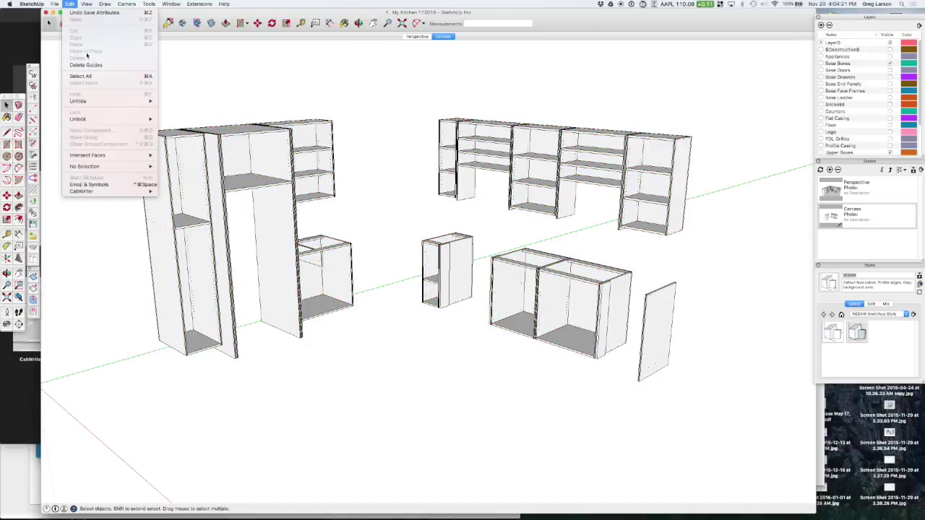
click(93, 77)
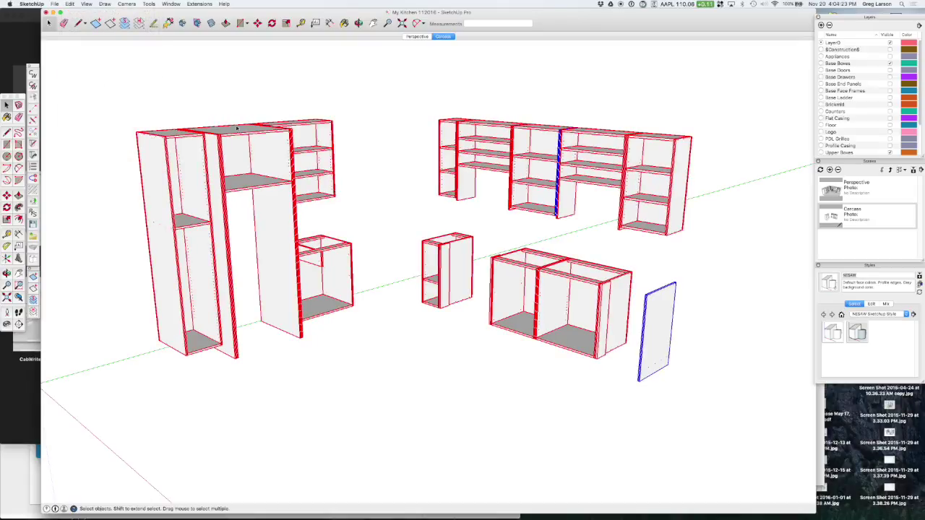
shift+click(658, 319)
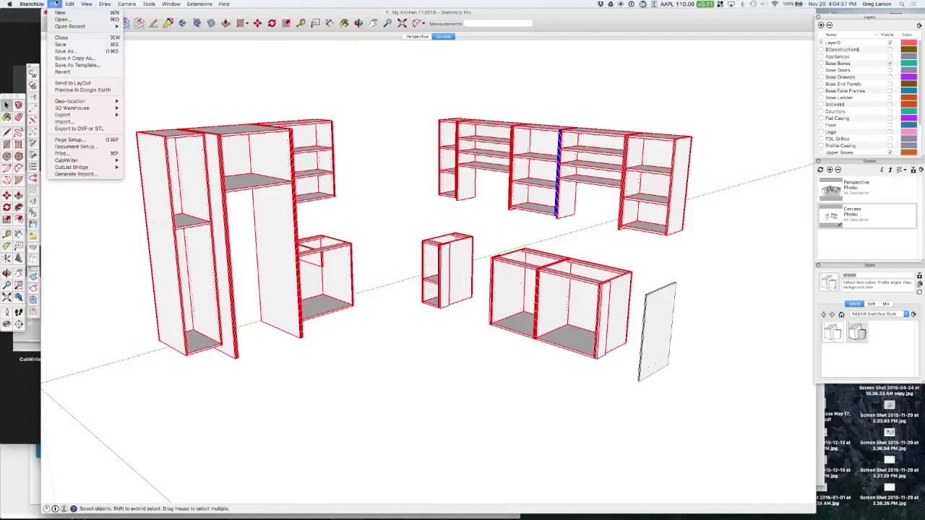
mouse_move(75, 169)
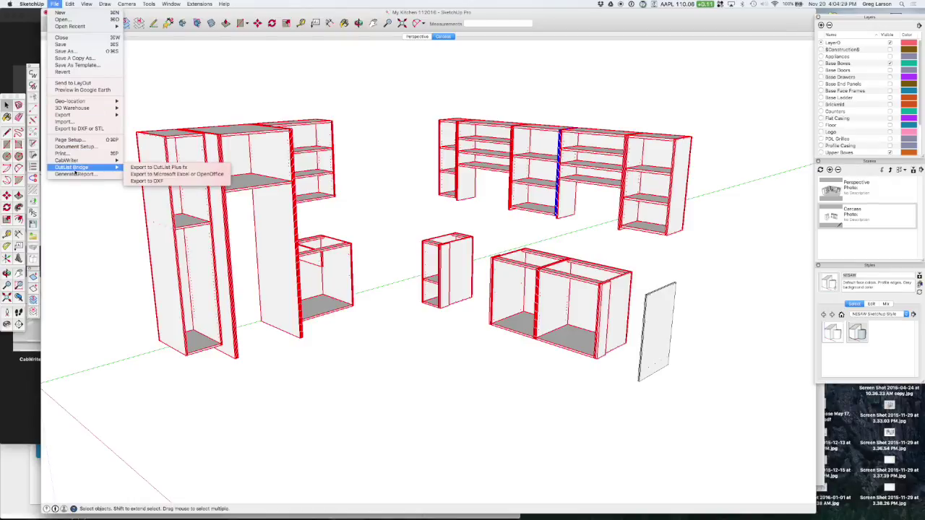
click(149, 175)
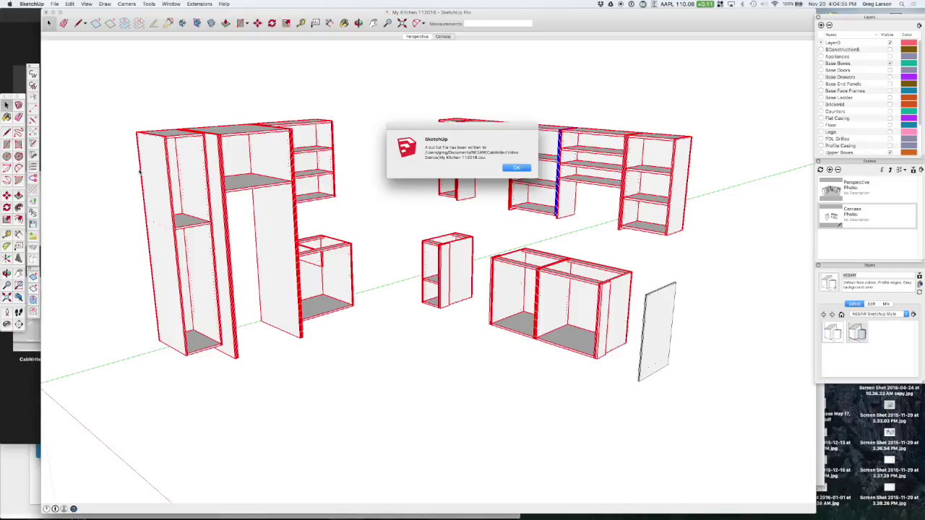
click(515, 170)
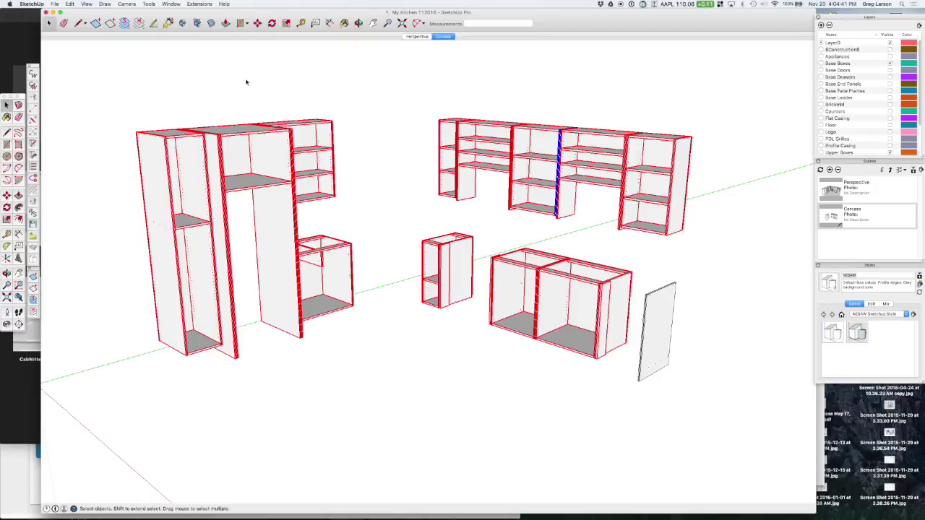
Export the cabinet parts through CutList Bridge as 61 DXF files in My Kitchen 112016
click(54, 3)
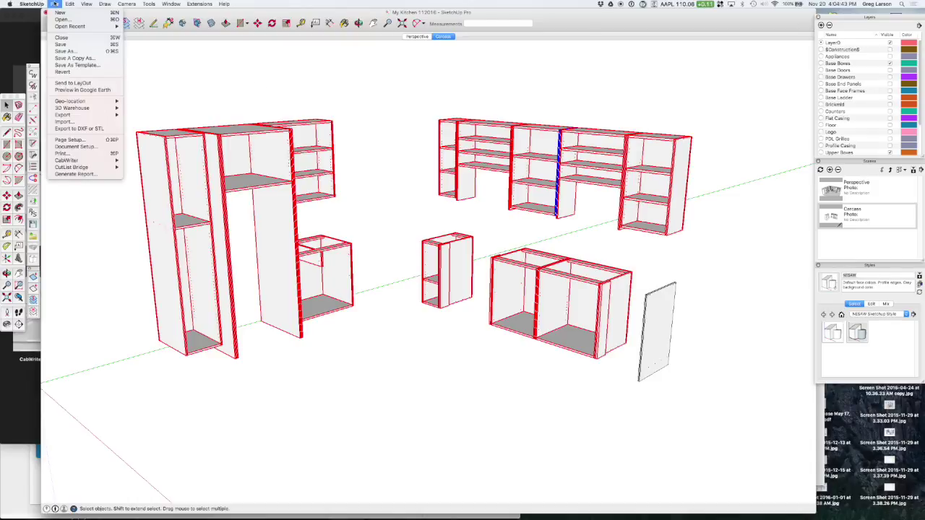
mouse_move(69, 168)
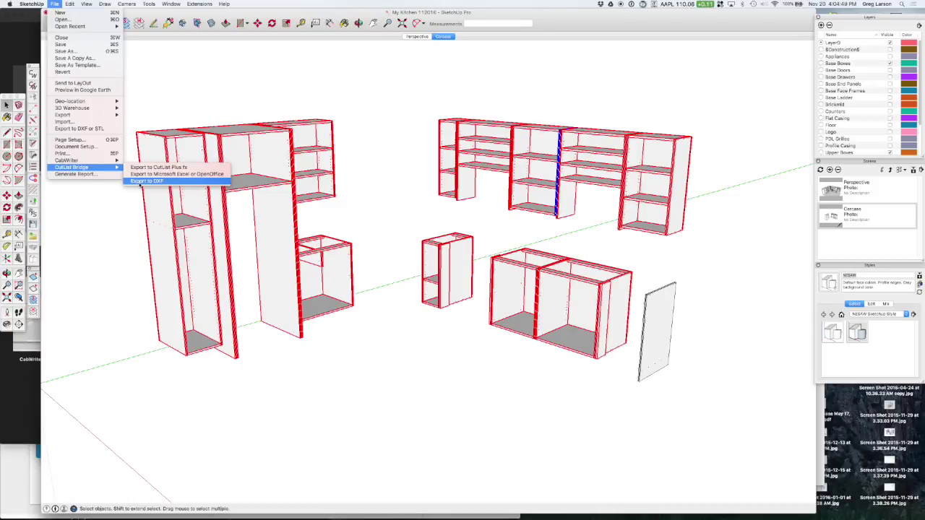
click(141, 182)
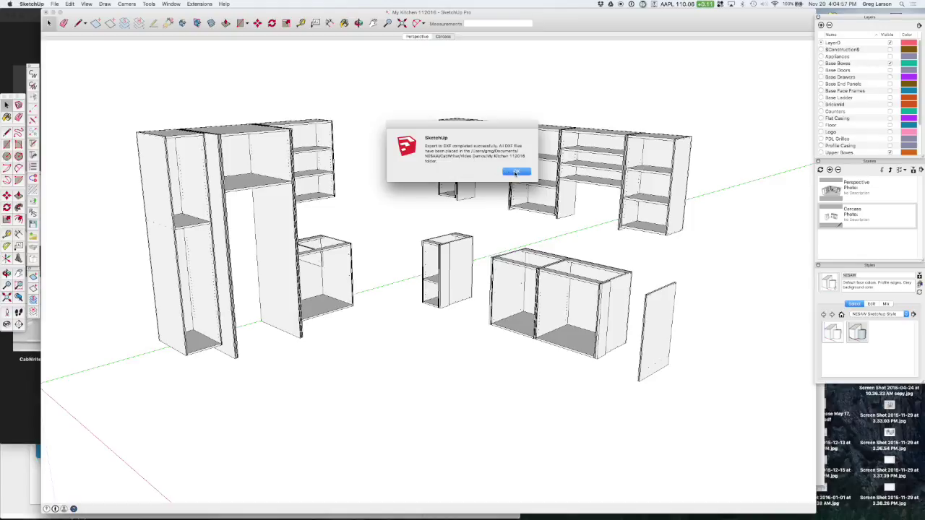
click(515, 171)
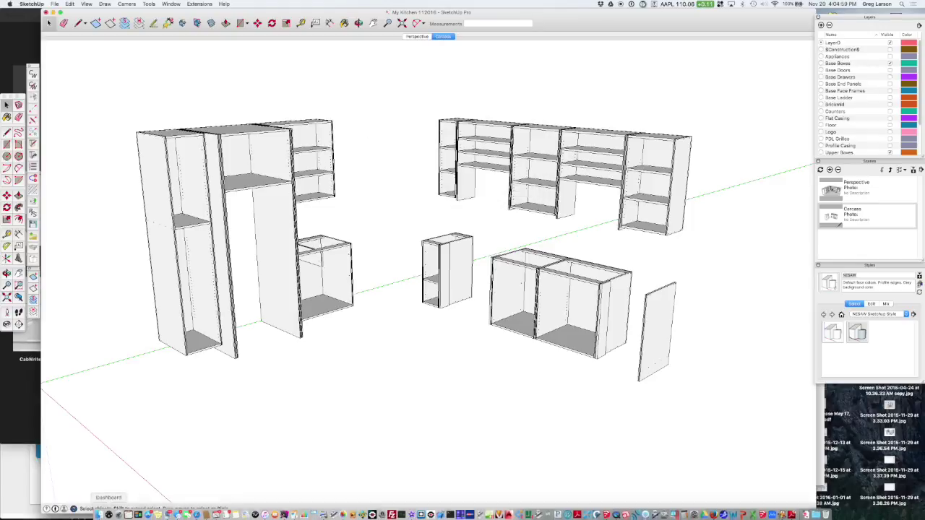
In Finder, browse NESAW > CabWriter > Video Demos > My Kitchen 112016 to view its three DXF files
click(101, 513)
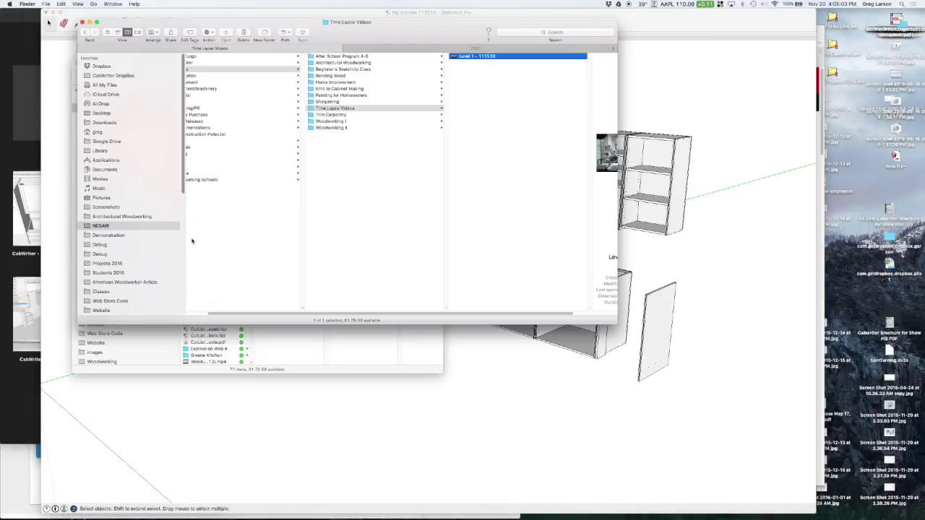
click(101, 225)
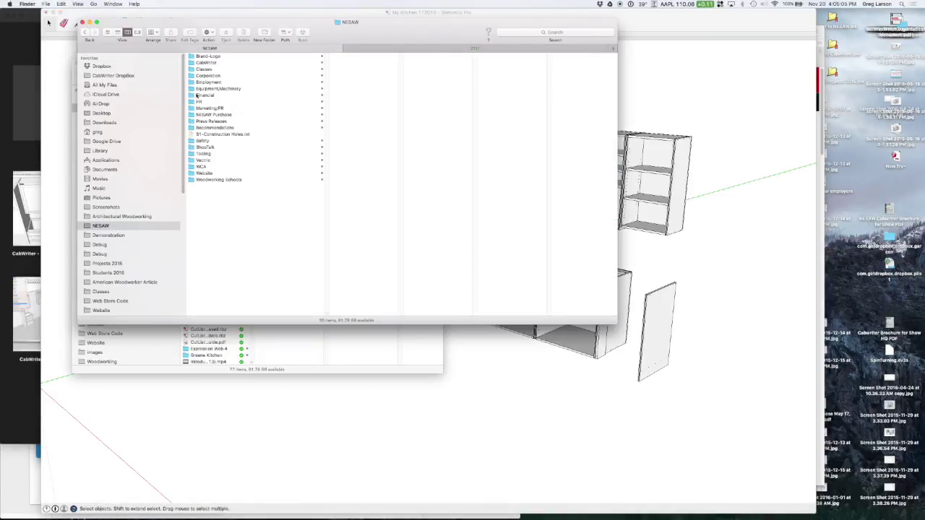
click(206, 63)
scroll(365, 279, down, 10)
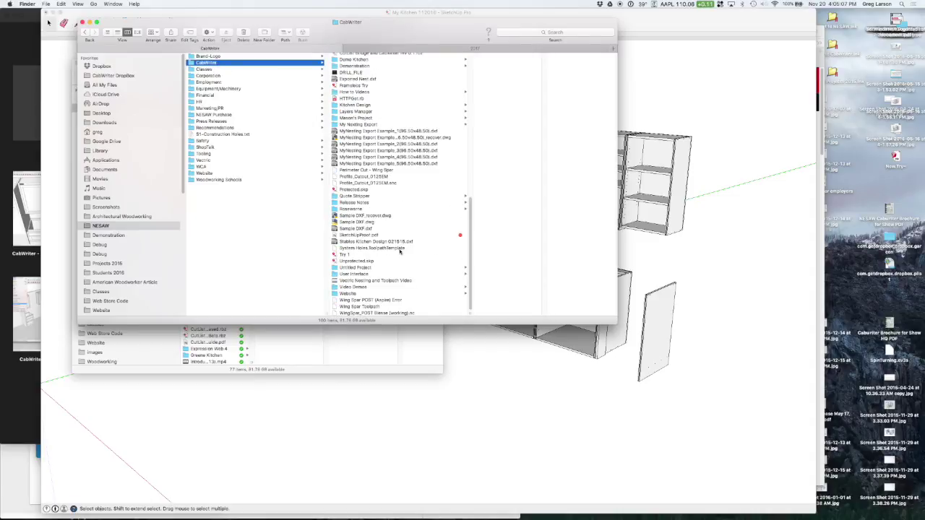
click(361, 287)
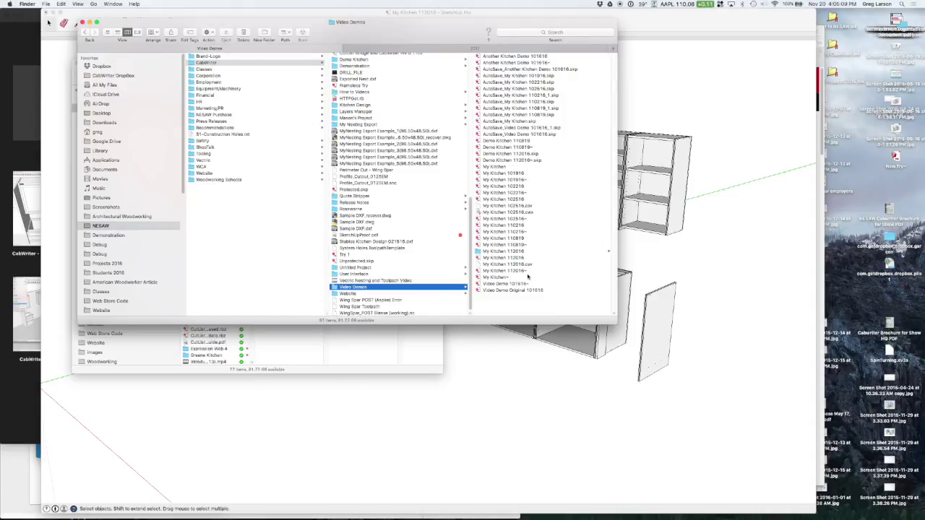
drag(614, 314, 671, 315)
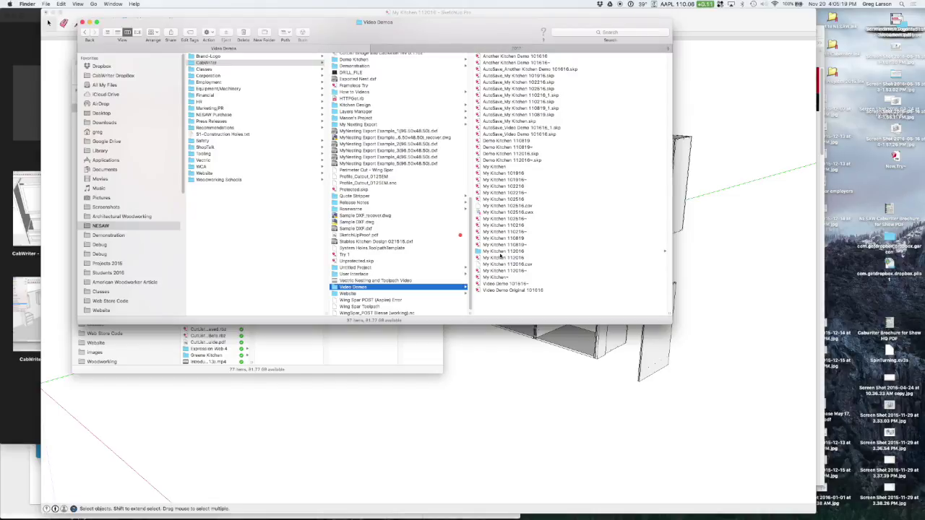
click(500, 251)
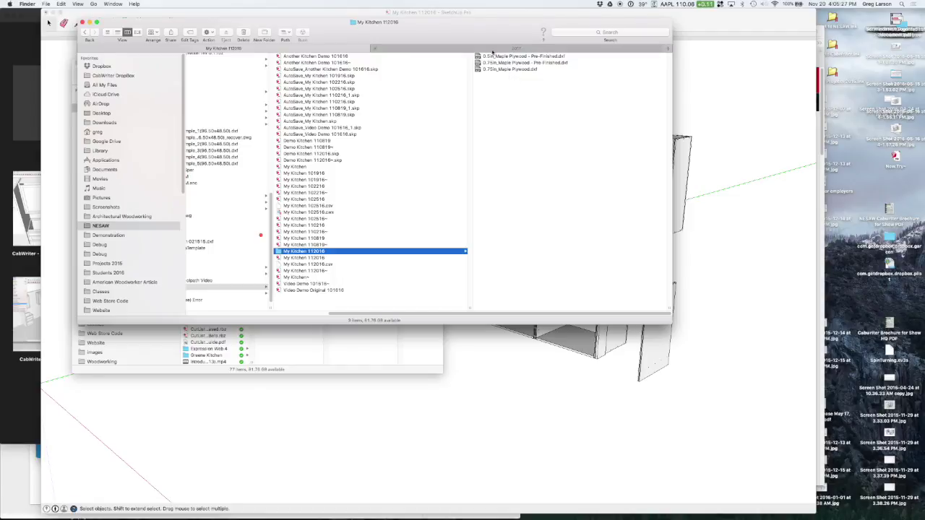
Preview 0.75in_Maple Plywood - Pre-Finished.dxf in Finder, then launch Cut2D Pro from the Dock
mouse_move(480, 34)
mouse_down()
mouse_move(639, 137)
mouse_move(661, 162)
mouse_move(657, 173)
mouse_up()
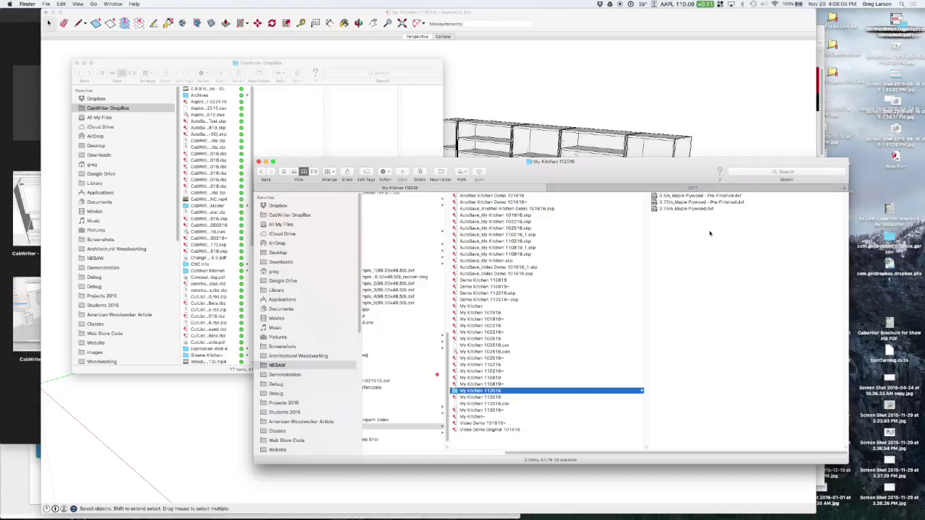
drag(645, 168, 538, 94)
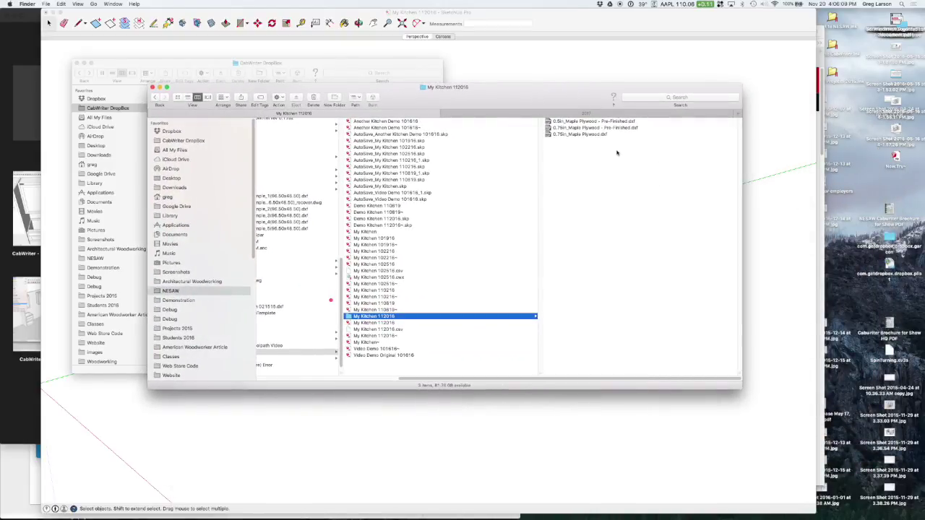
click(579, 128)
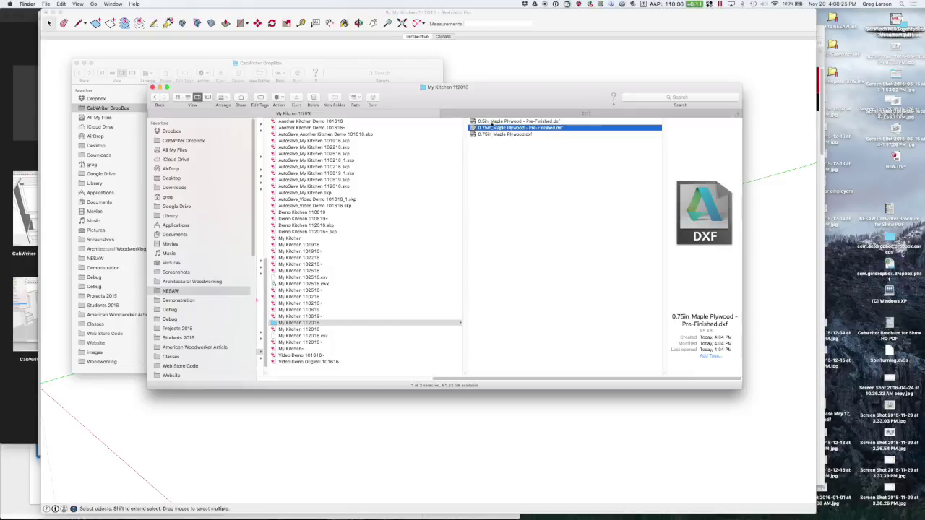
mouse_move(504, 513)
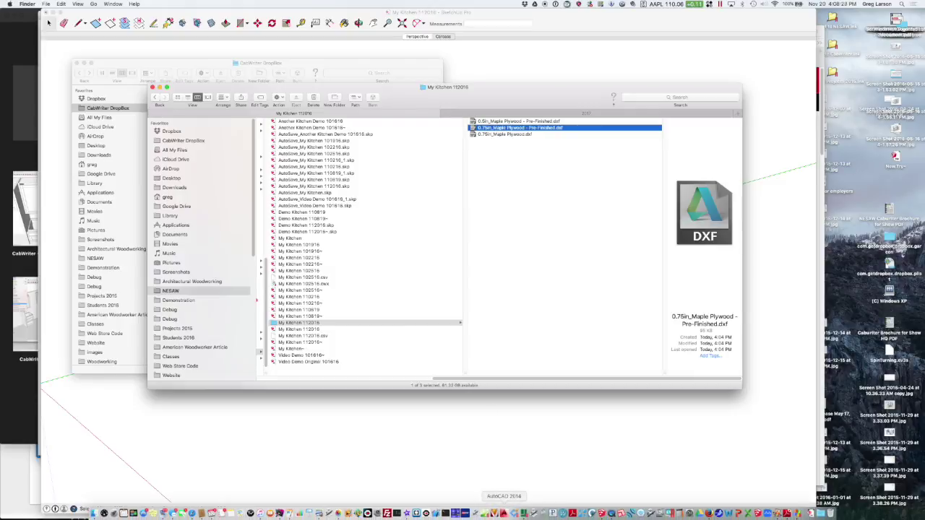
click(525, 513)
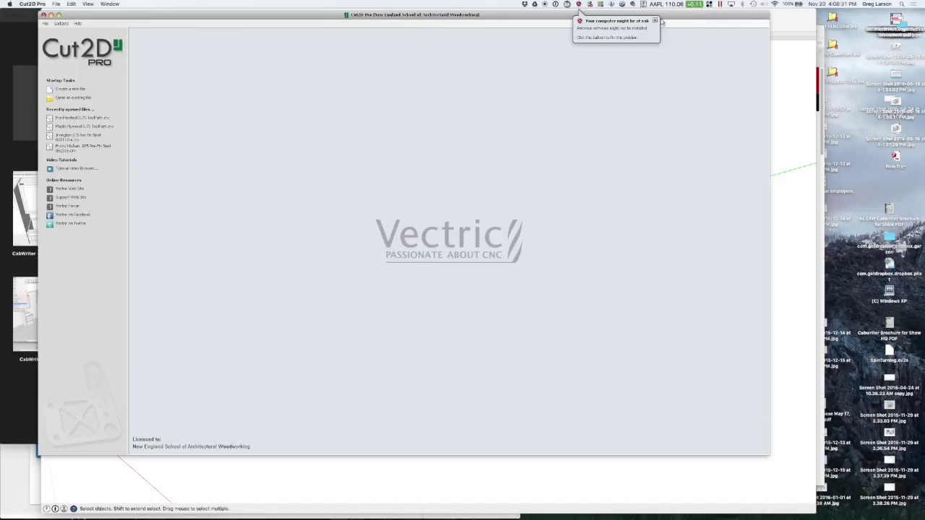
Dismiss the security notification and nudge the Cut2D Pro window into position
click(654, 20)
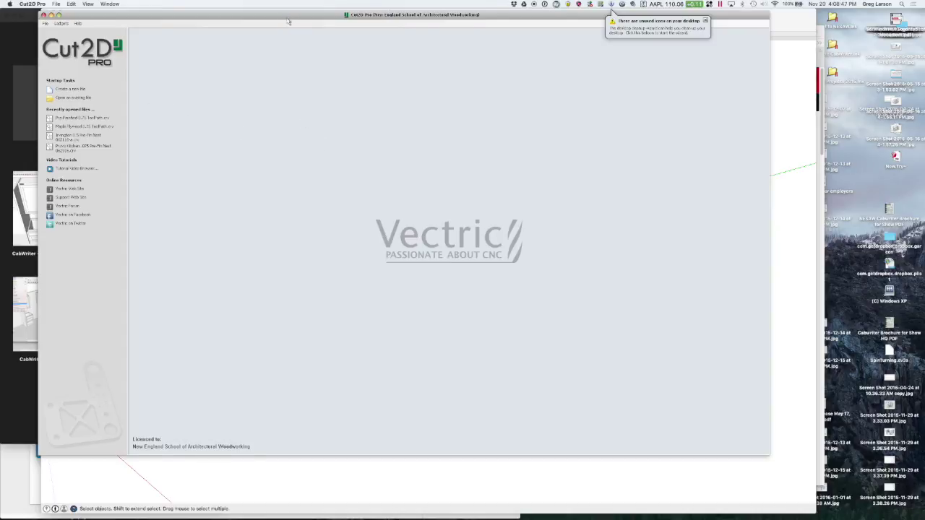
drag(287, 17, 293, 27)
Create a new job with a 96.5 x 48.5 inch sheet of 0.75-inch material
click(76, 99)
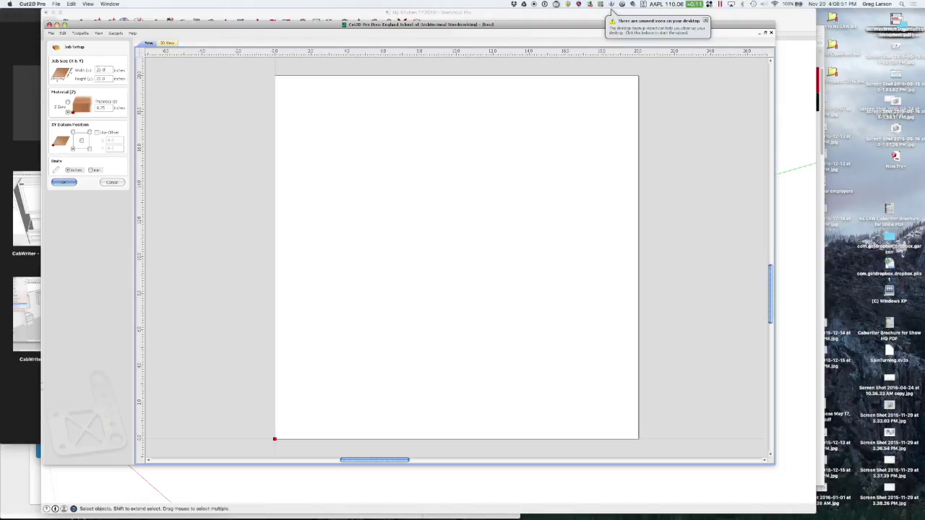
double_click(101, 69)
text(36.5)
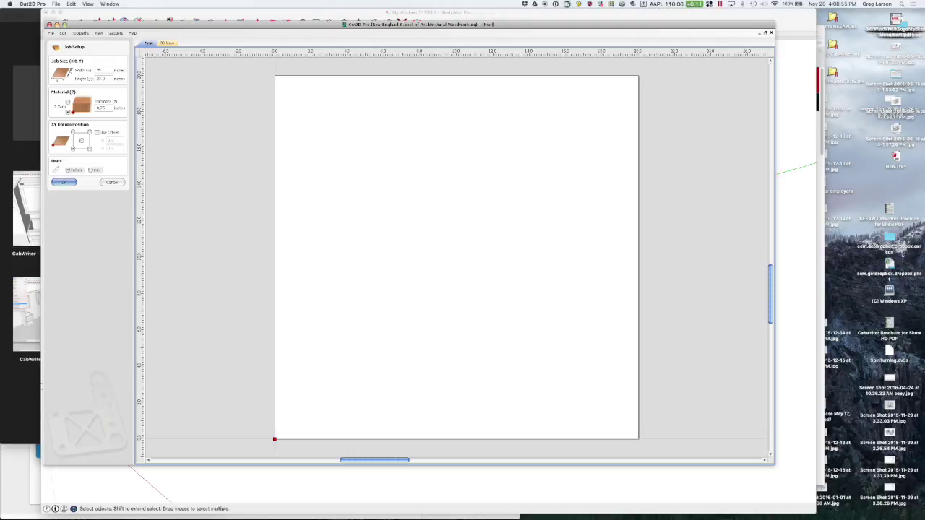
key(Tab)
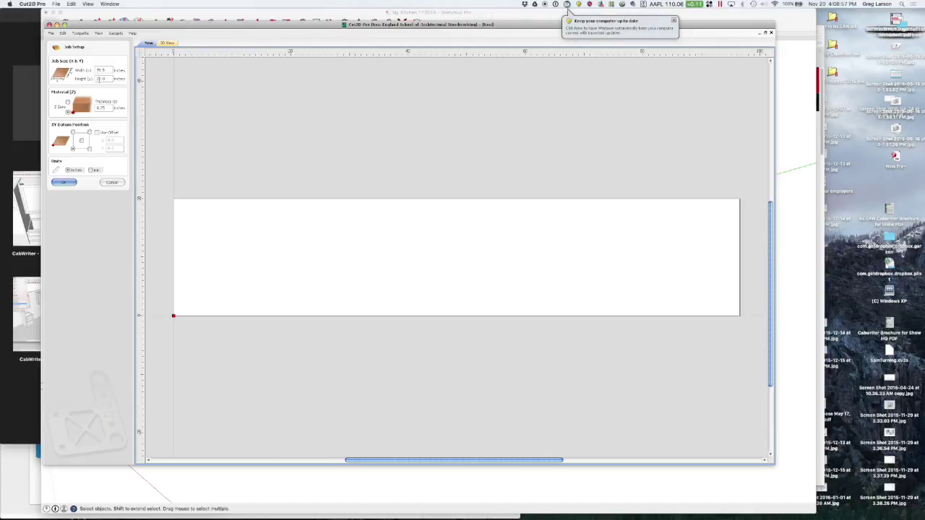
double_click(95, 80)
text(16)
key(Return)
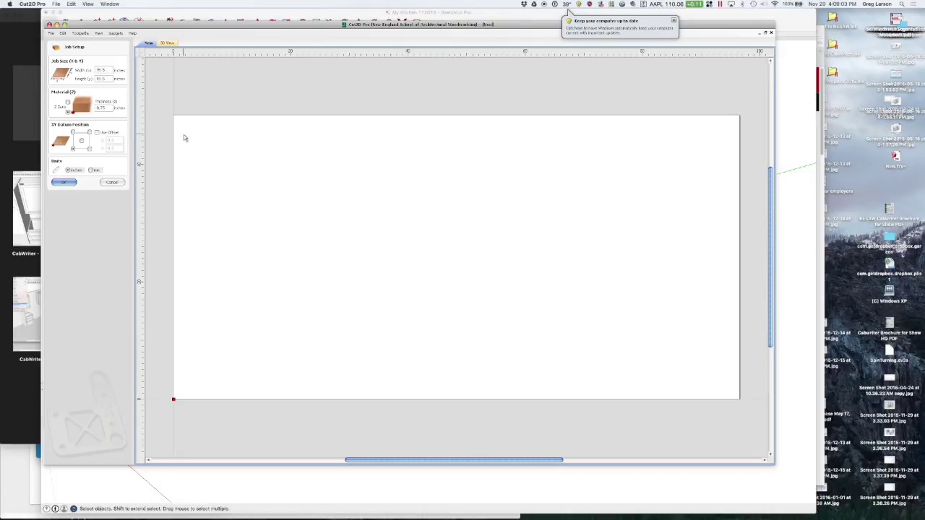
click(64, 183)
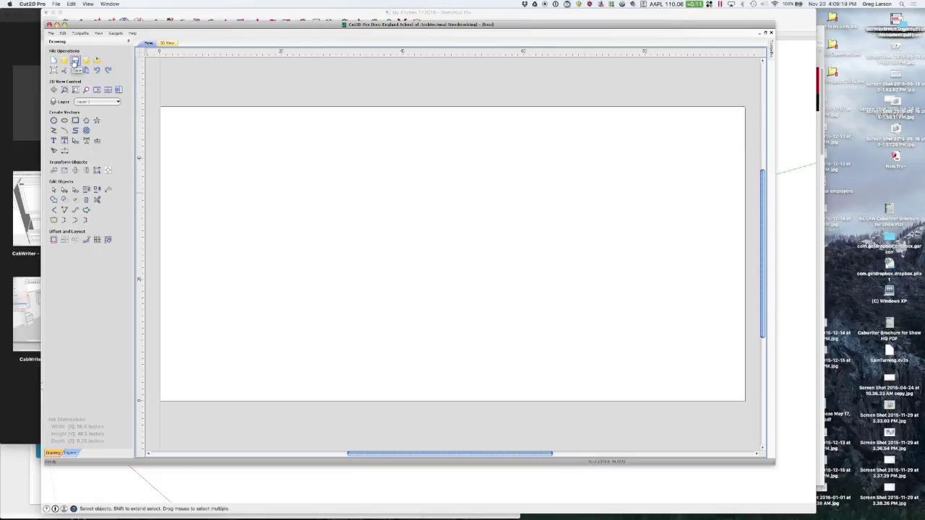
Start a vector import and browse to the CabWriter Video Demos folder
click(85, 62)
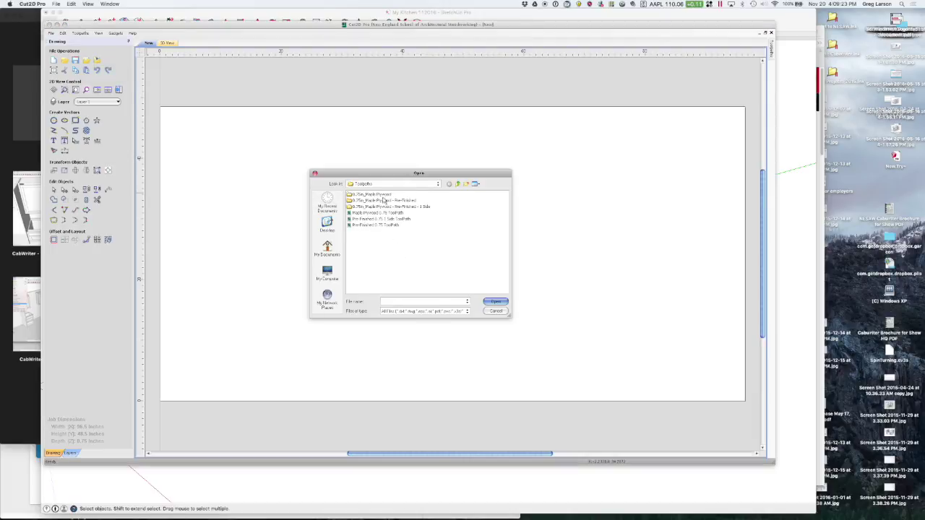
click(437, 184)
scroll(405, 243, up, 3)
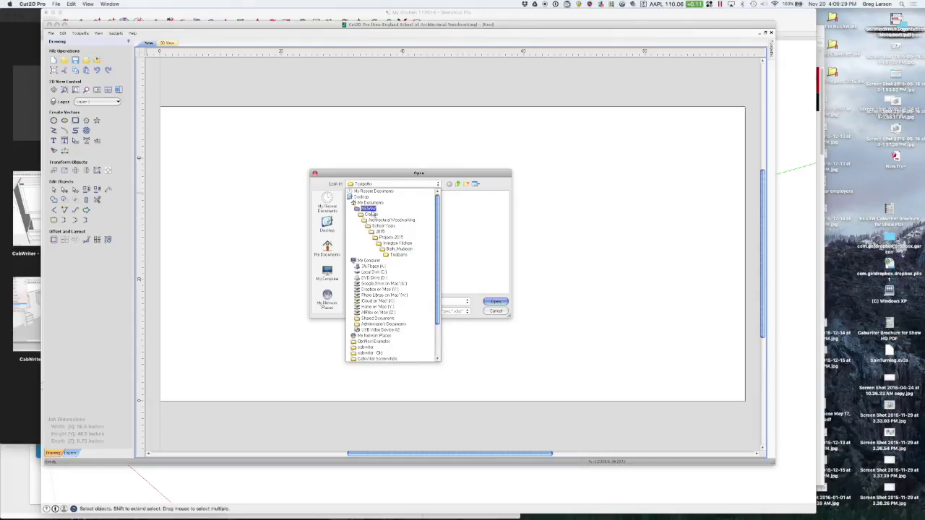
click(373, 214)
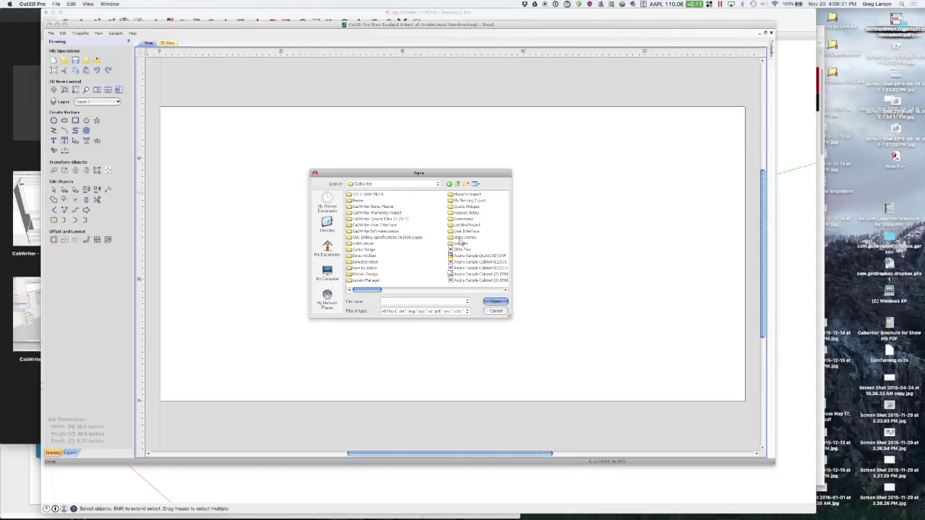
double_click(462, 237)
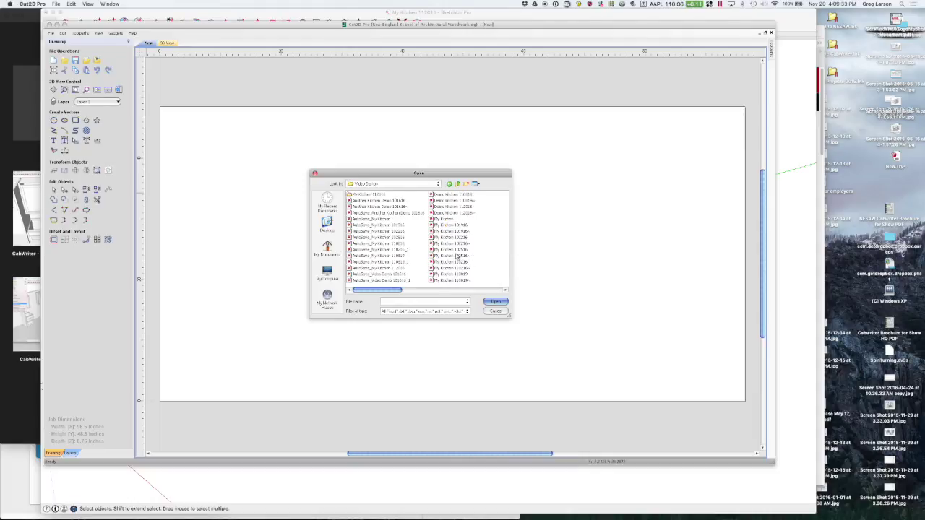
scroll(446, 256, right, 2)
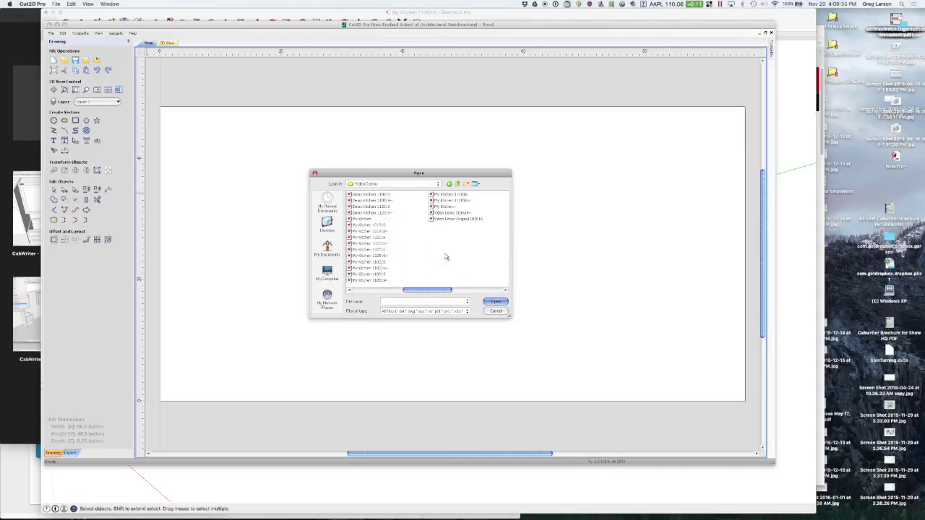
scroll(446, 256, left, 2)
scroll(445, 257, right, 2)
scroll(446, 257, right, 2)
scroll(446, 256, left, 4)
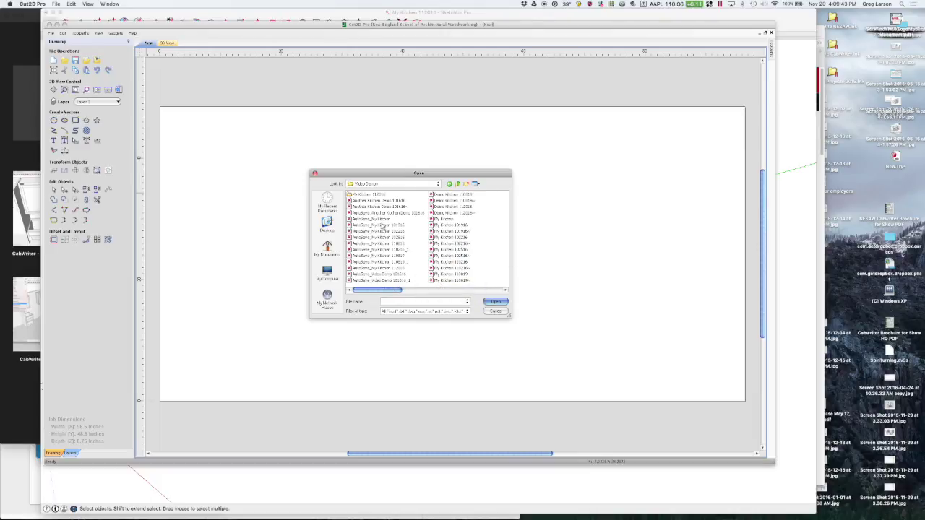
Choose 0.75in_Maple Plywood - Pre-Finished in the My Kitchen folder and open it
double_click(369, 196)
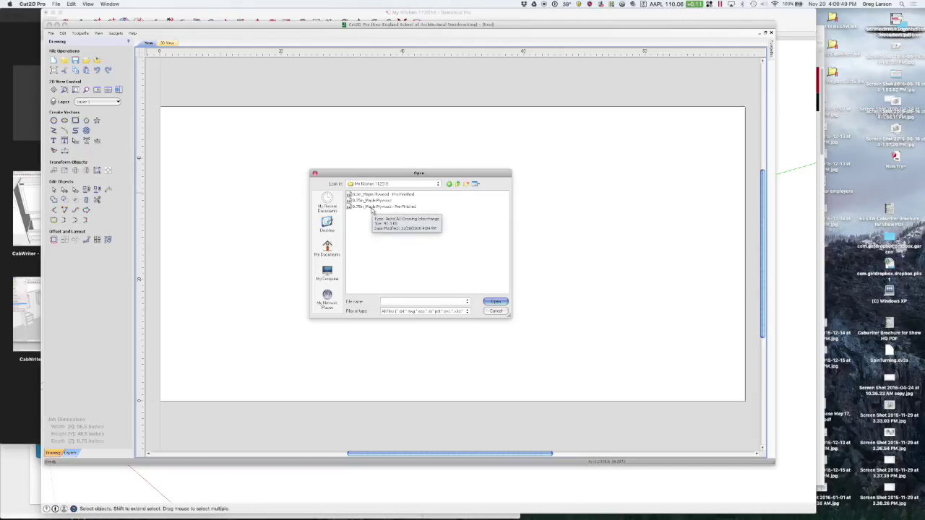
click(372, 207)
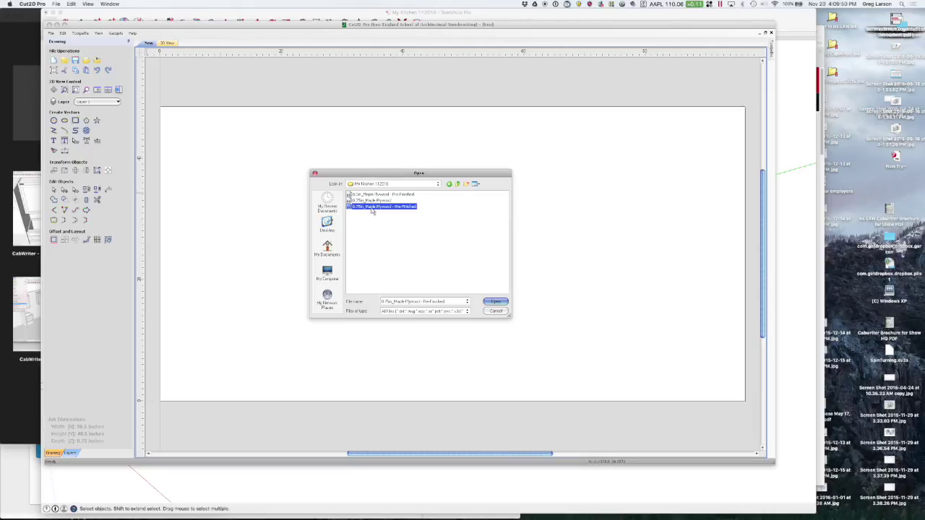
click(496, 302)
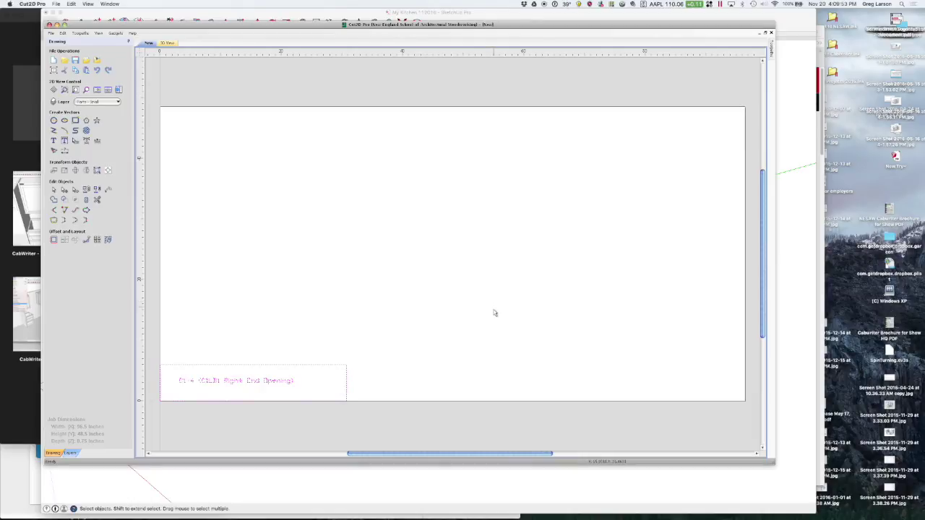
Zoom across the imported parts row and deselect the 1UB1 Left Side part
scroll(494, 313, down, 10)
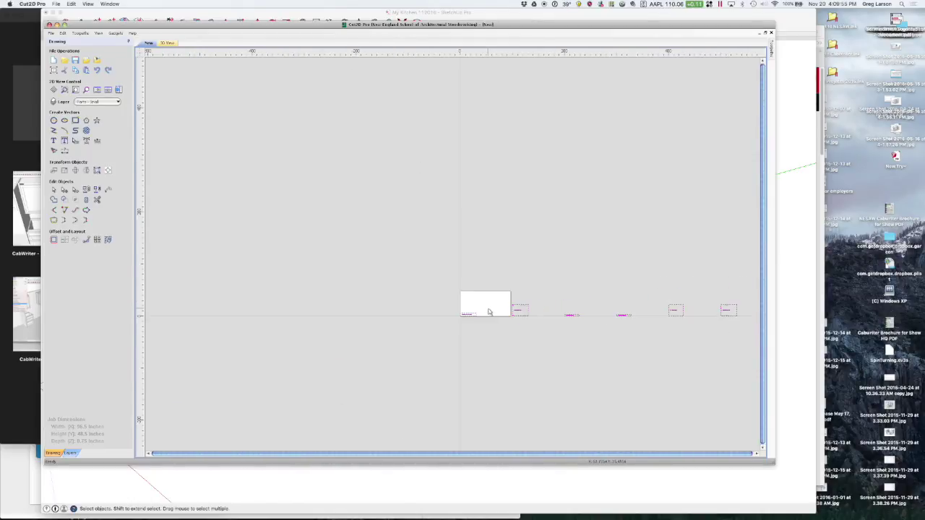
scroll(488, 312, down, 10)
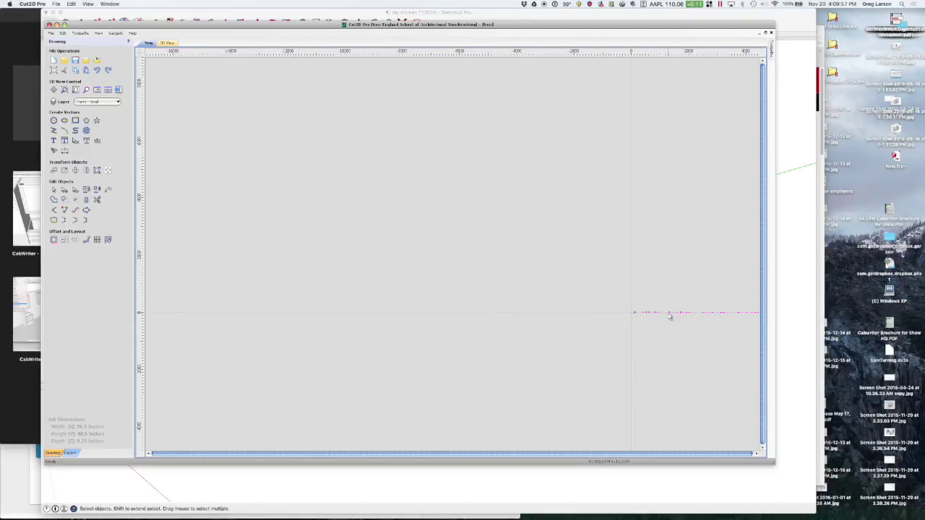
scroll(668, 316, up, 1)
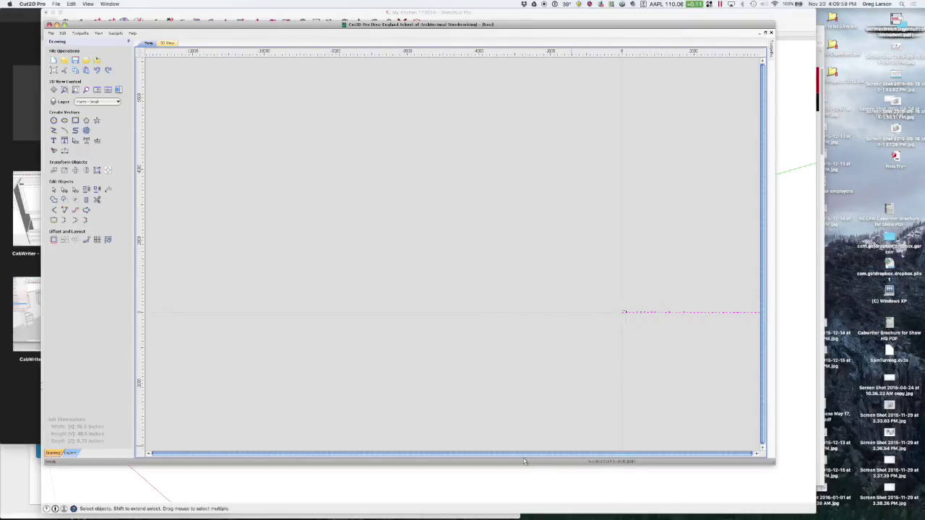
drag(508, 454, 551, 457)
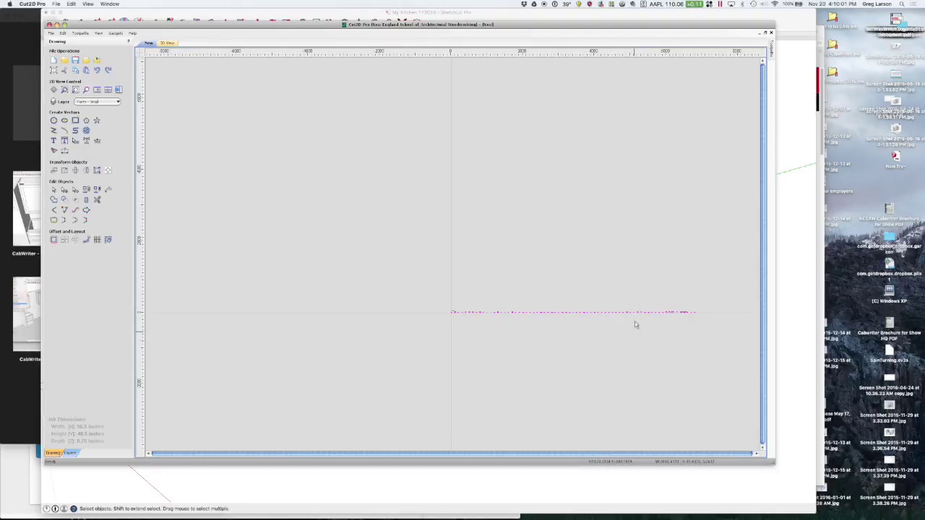
scroll(634, 319, up, 4)
scroll(383, 311, up, 6)
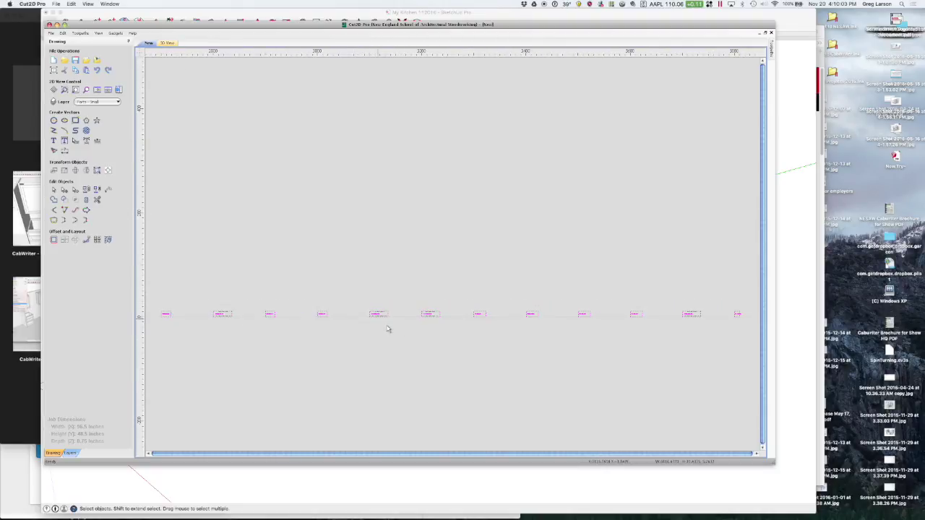
scroll(383, 308, up, 5)
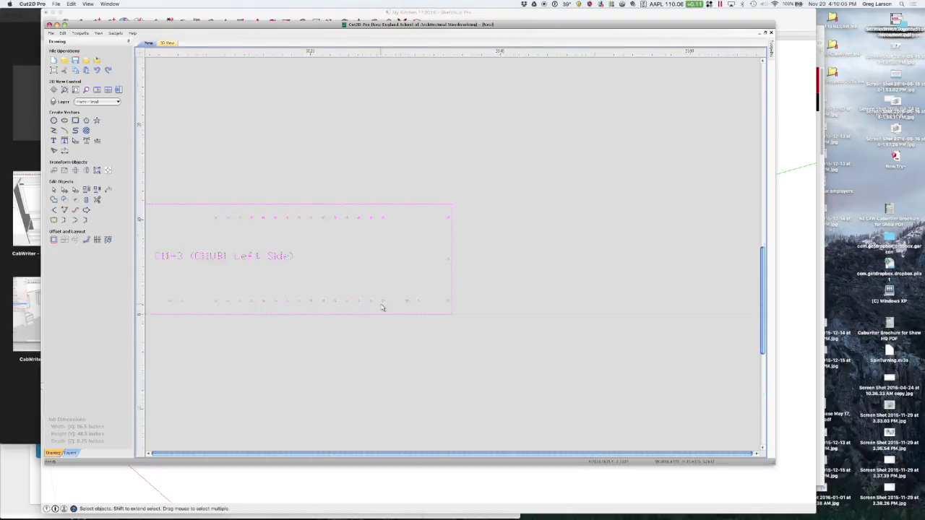
scroll(383, 308, down, 2)
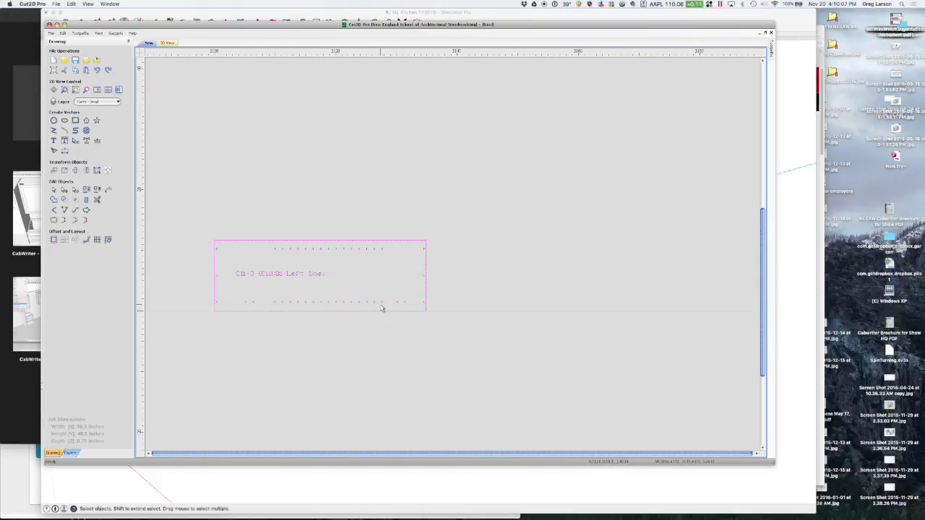
click(331, 340)
Inspect part labels like C4-5 Right Side, then display the drawing's layer list
scroll(329, 339, down, 3)
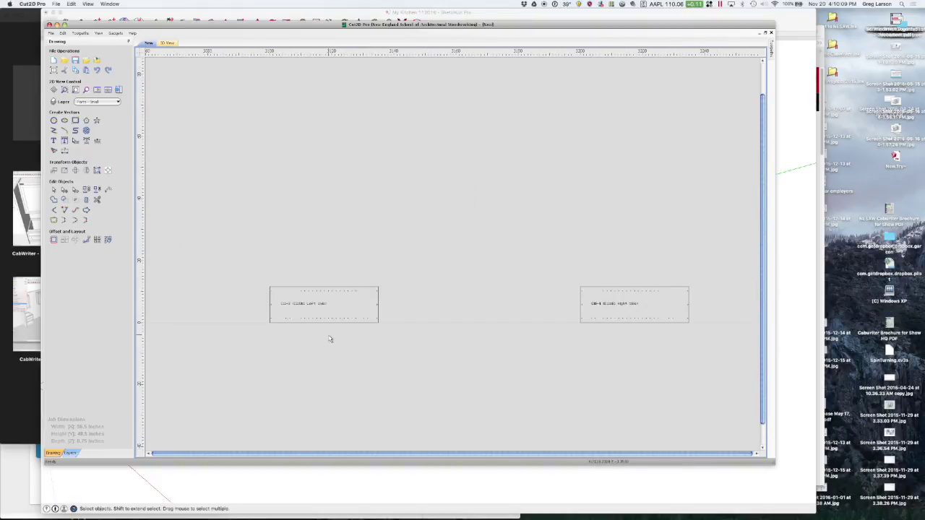
scroll(330, 339, up, 2)
scroll(412, 304, up, 2)
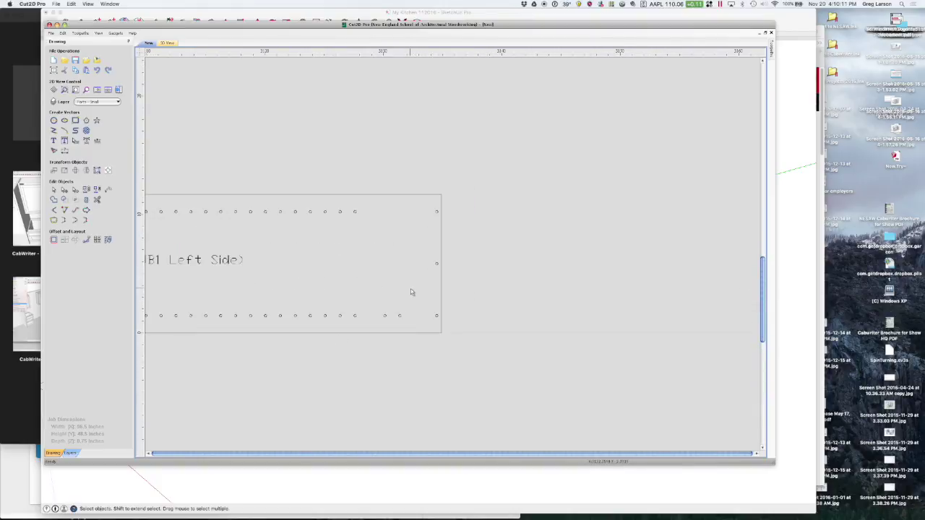
scroll(411, 292, down, 3)
scroll(411, 292, down, 2)
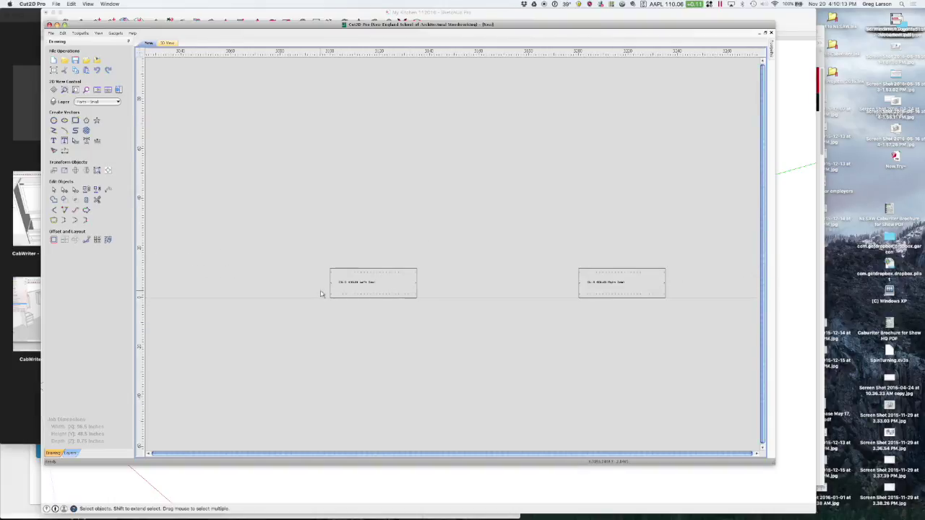
scroll(323, 293, down, 3)
scroll(317, 294, down, 2)
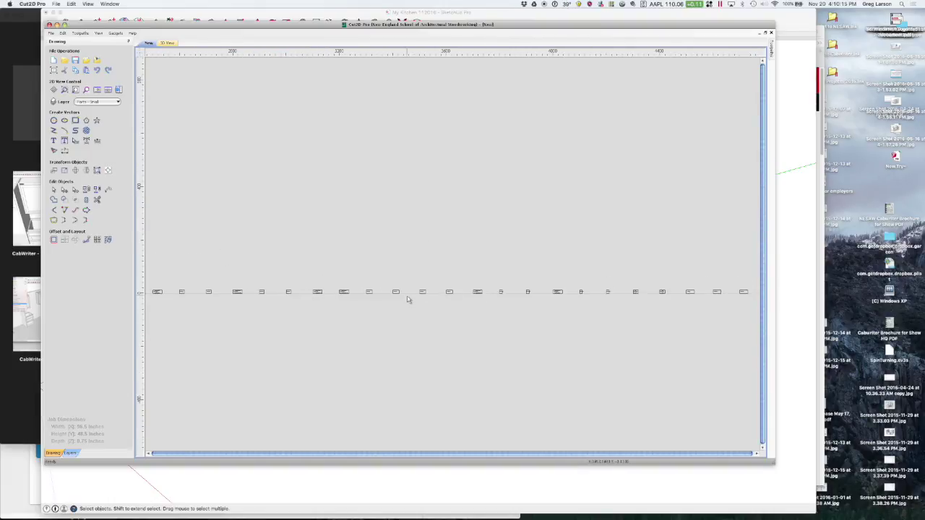
scroll(409, 299, up, 4)
scroll(406, 299, up, 1)
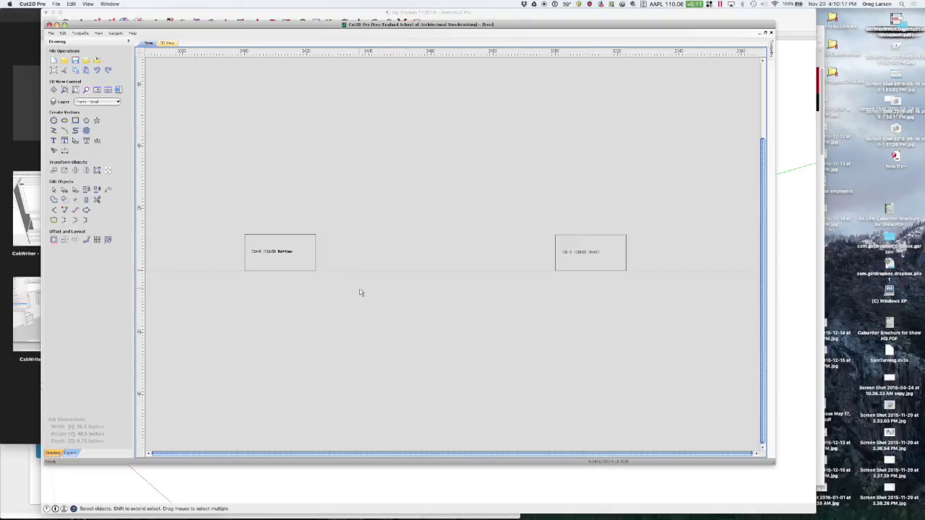
scroll(360, 293, down, 4)
scroll(679, 293, up, 3)
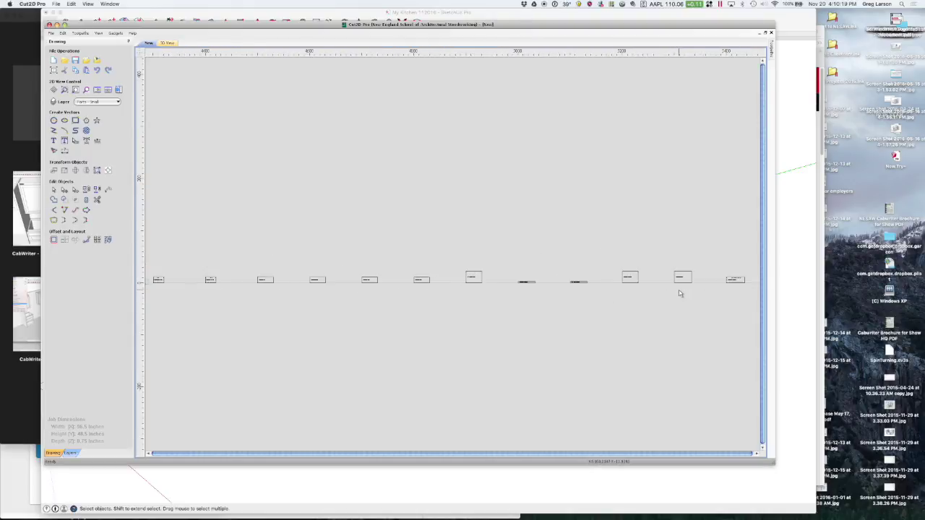
scroll(679, 294, up, 5)
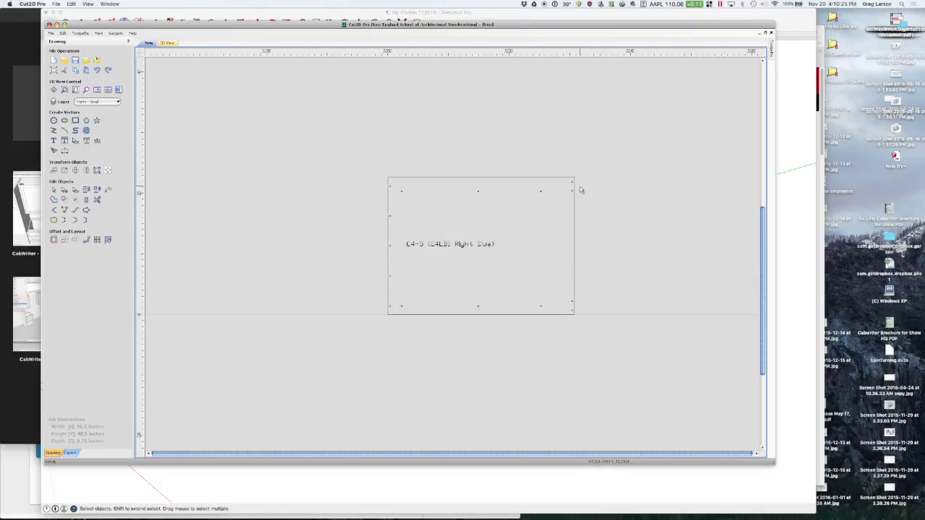
click(109, 102)
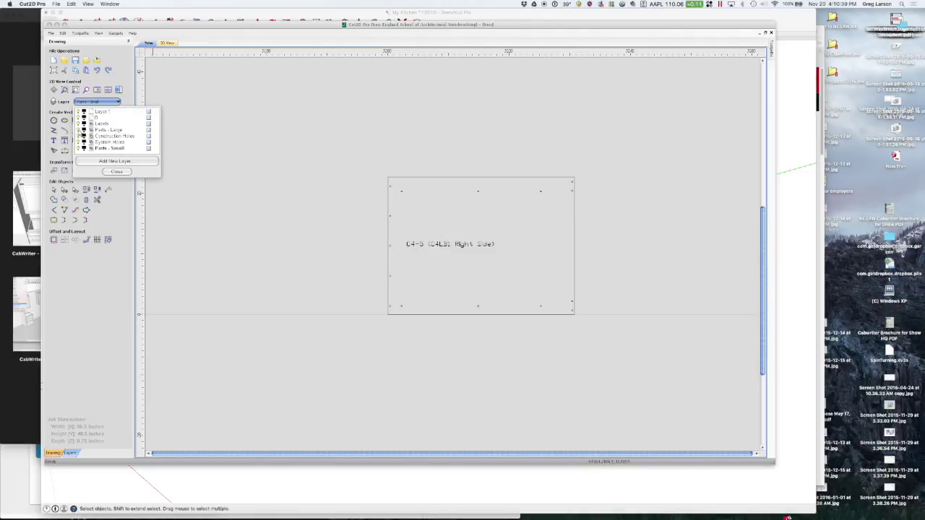
Toggle the Parts - Large layer off and on, leaving it visible, and close the list
click(79, 130)
click(79, 130)
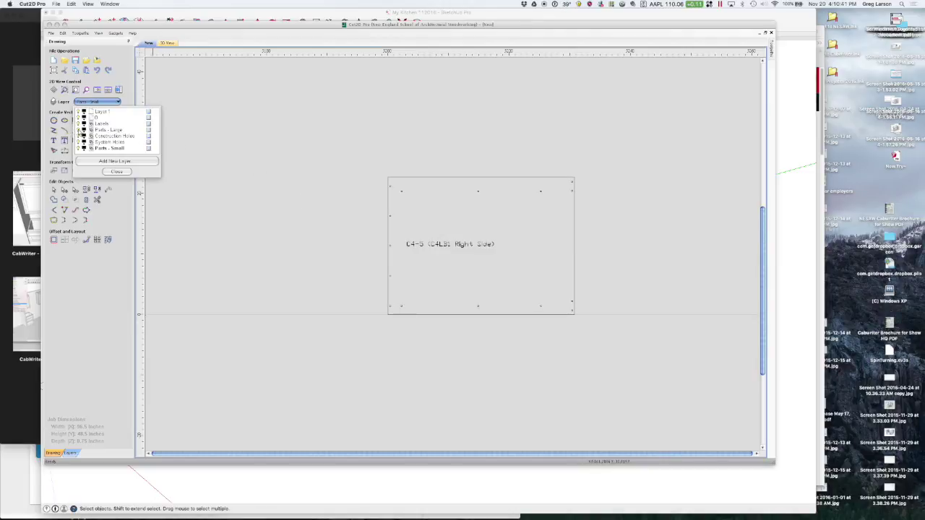
click(79, 130)
click(79, 130)
click(80, 130)
click(79, 130)
click(320, 245)
Hide and reshow the Parts - Small layer so all parts stay visible
scroll(320, 245, down, 6)
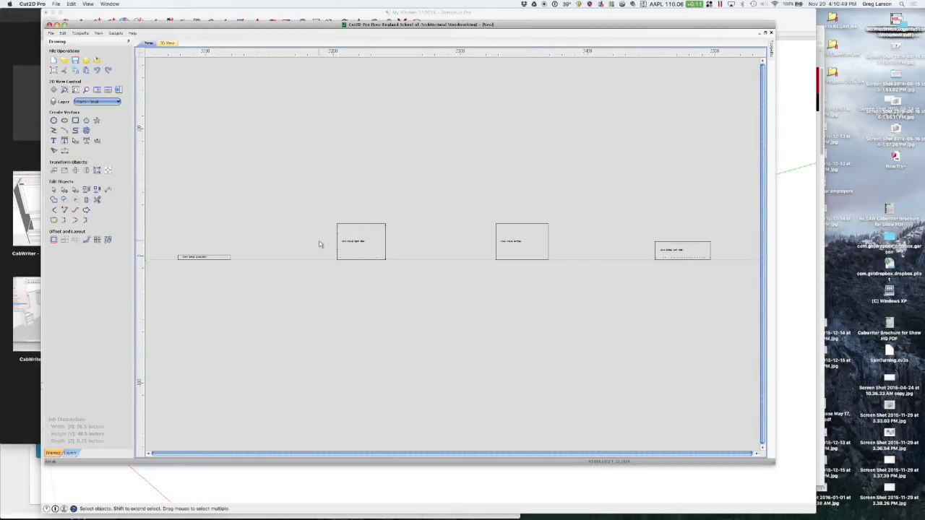
scroll(320, 244, down, 3)
scroll(287, 249, up, 10)
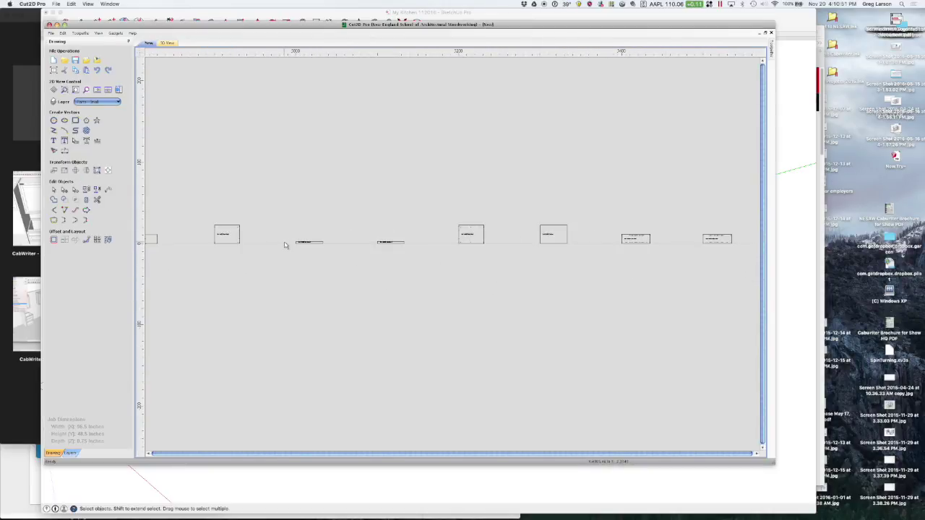
scroll(321, 250, up, 2)
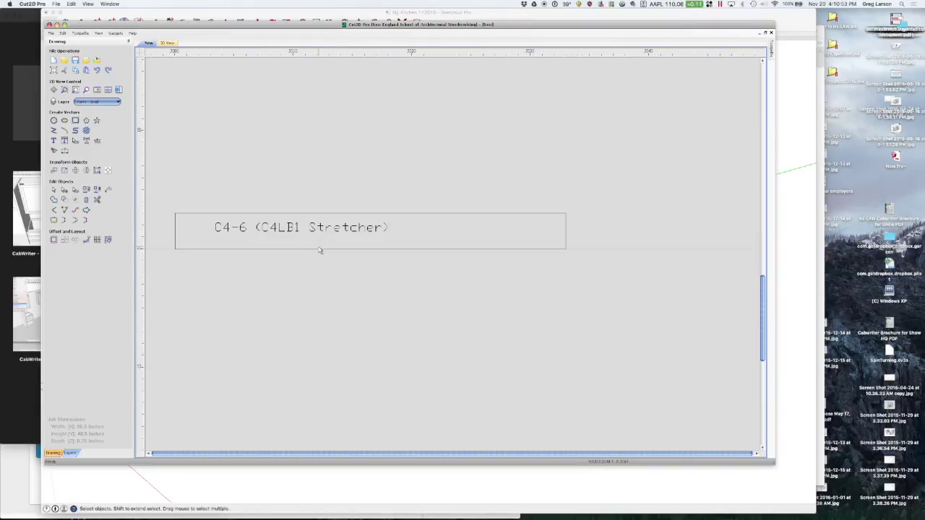
click(85, 102)
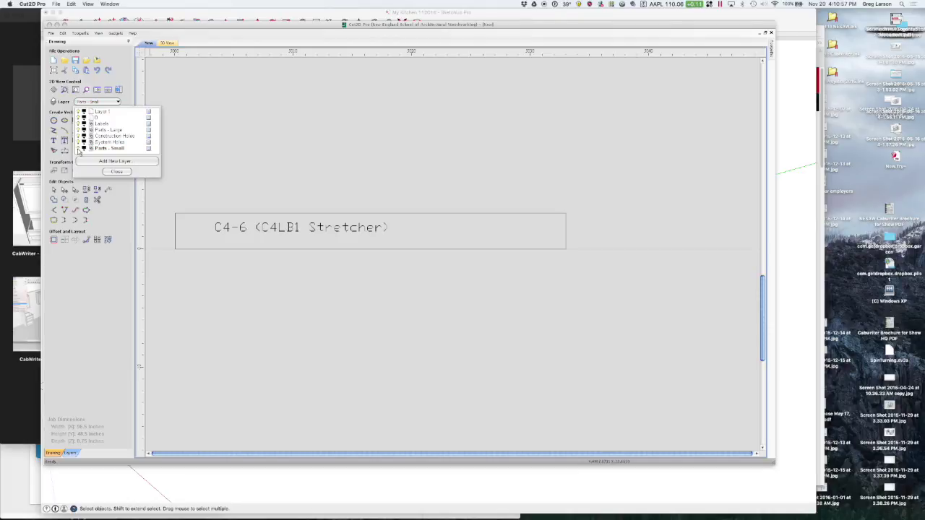
click(81, 149)
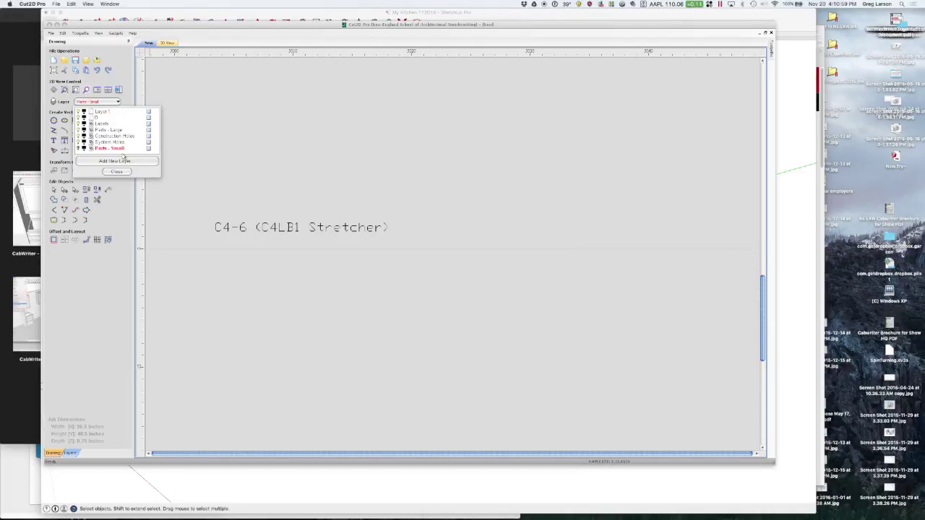
click(80, 149)
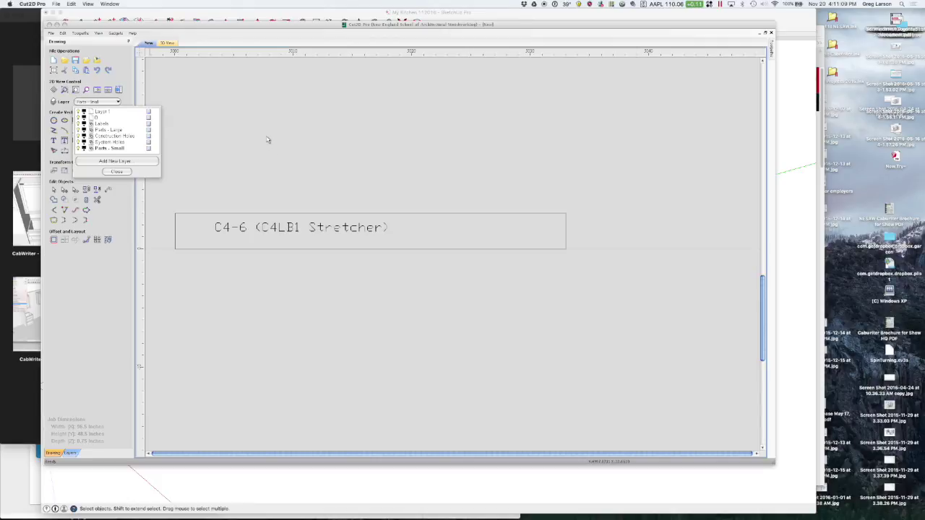
mouse_move(513, 515)
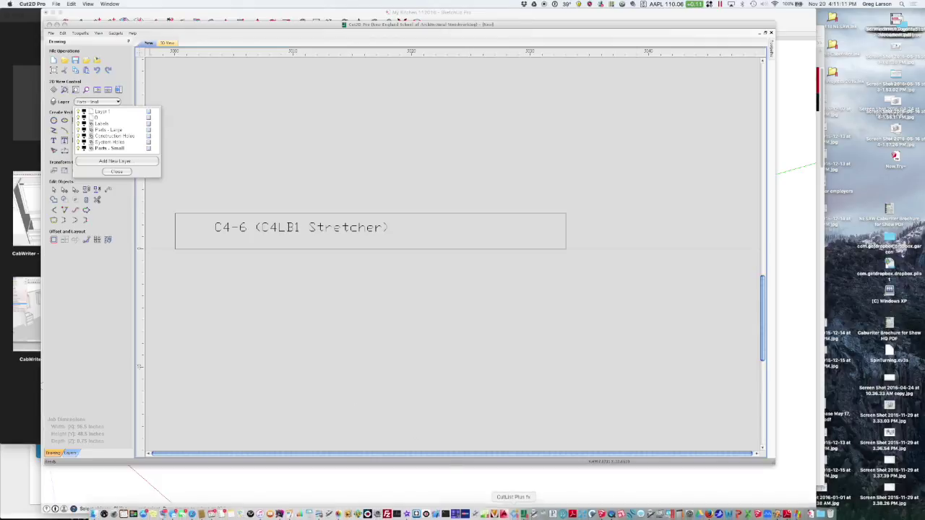
In SketchUp, open CabWriter settings and select the CNC Small Part value 100.0
click(601, 513)
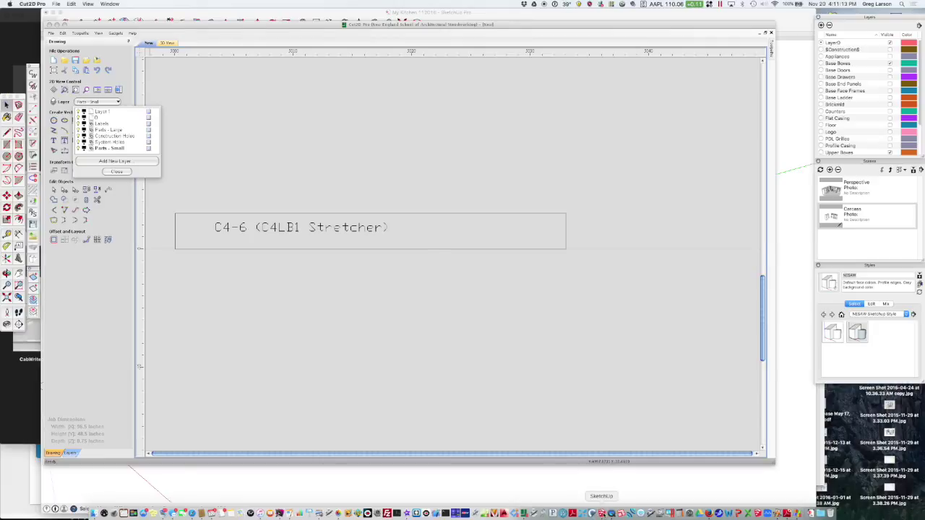
click(32, 86)
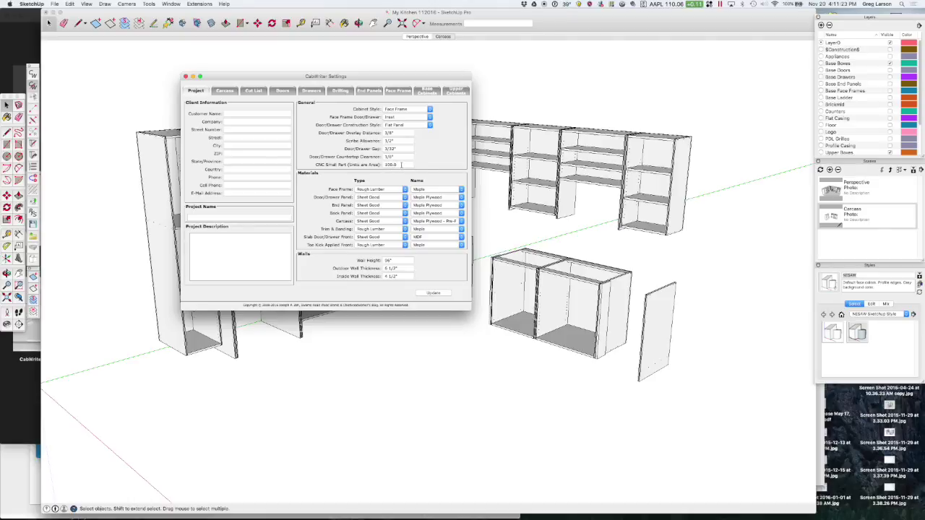
double_click(402, 165)
mouse_move(501, 514)
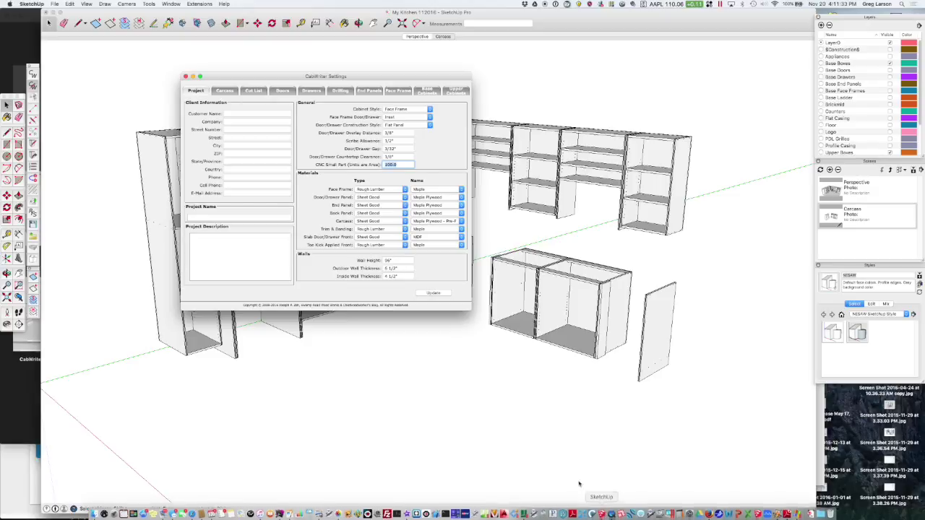
Close CabWriter settings, return to Cut2D Pro and zoom to the C4-5 (C4LB1 Right Side) part
click(186, 76)
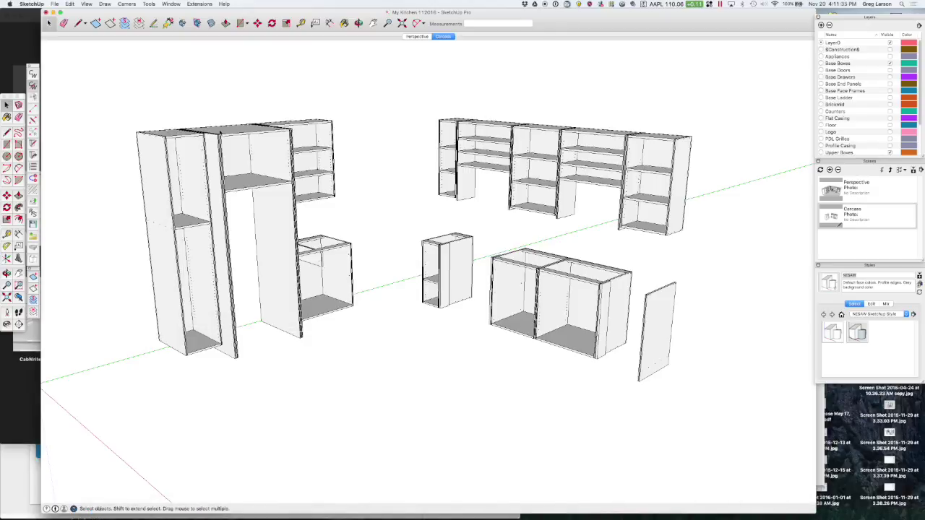
mouse_move(484, 513)
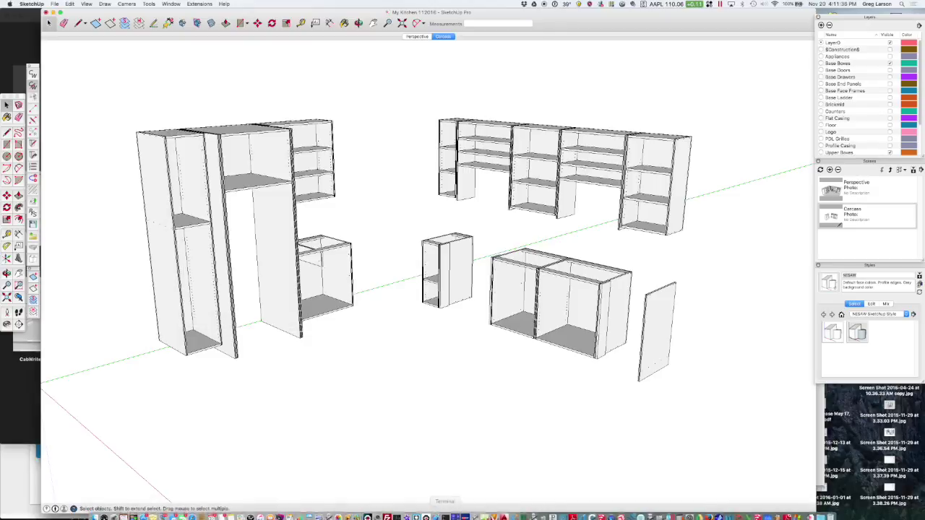
click(523, 513)
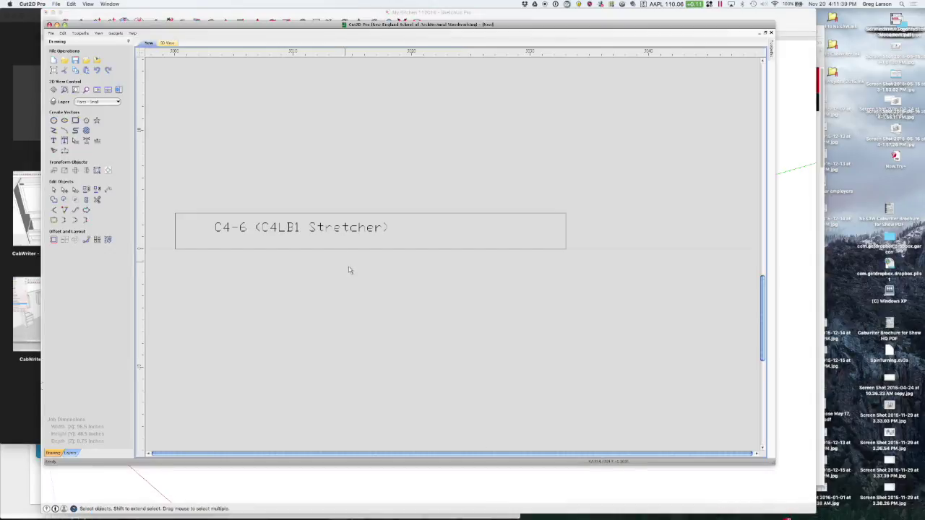
scroll(352, 268, down, 3)
scroll(353, 271, down, 6)
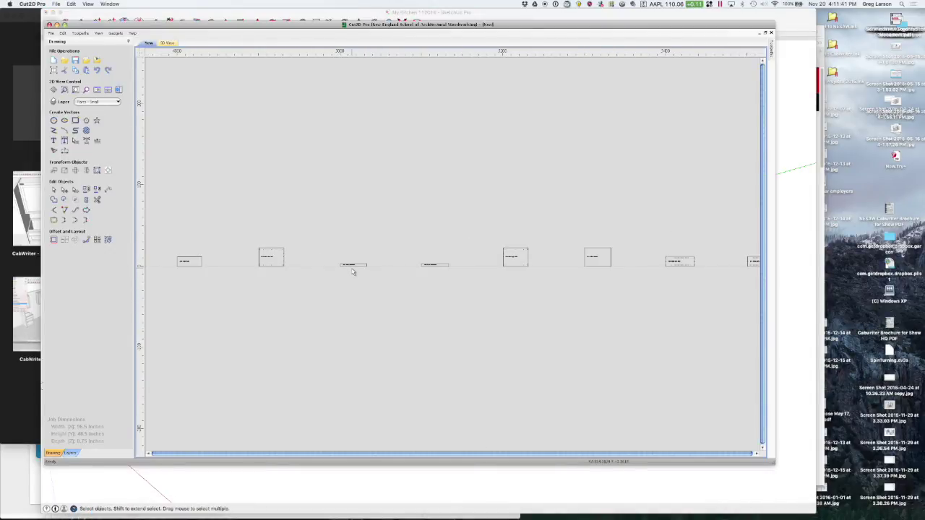
scroll(351, 272, up, 5)
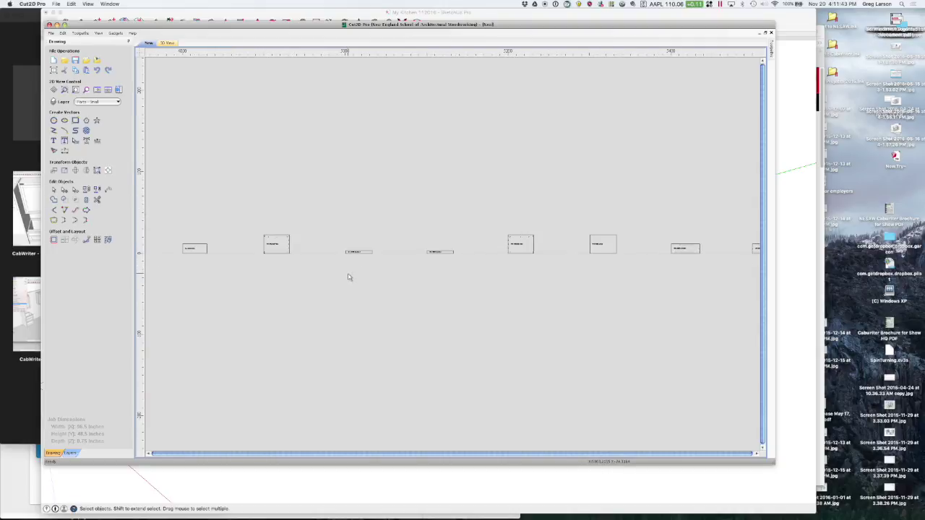
scroll(351, 273, down, 5)
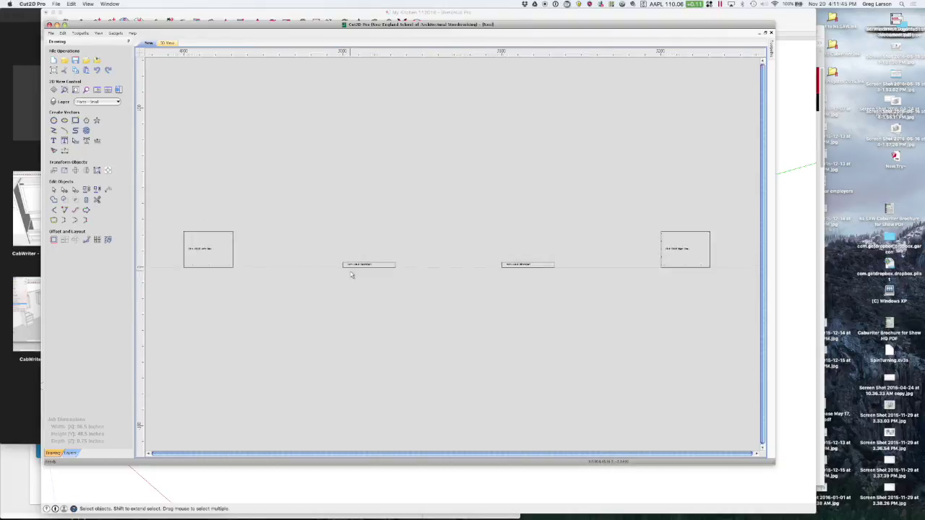
scroll(351, 274, down, 4)
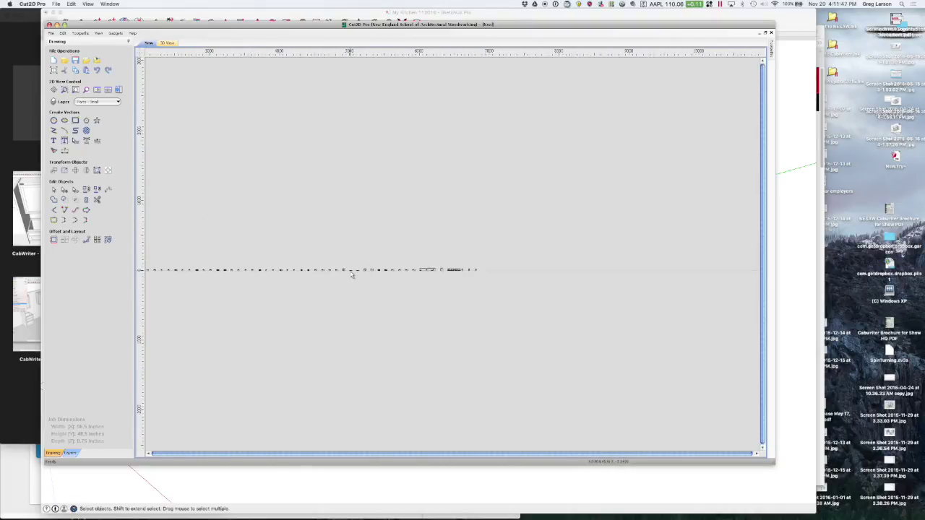
scroll(351, 274, up, 6)
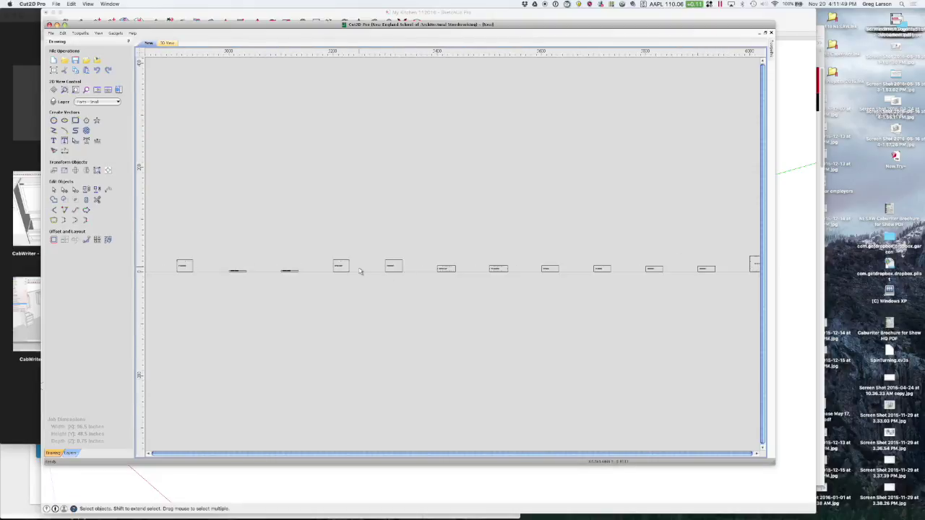
scroll(324, 274, up, 4)
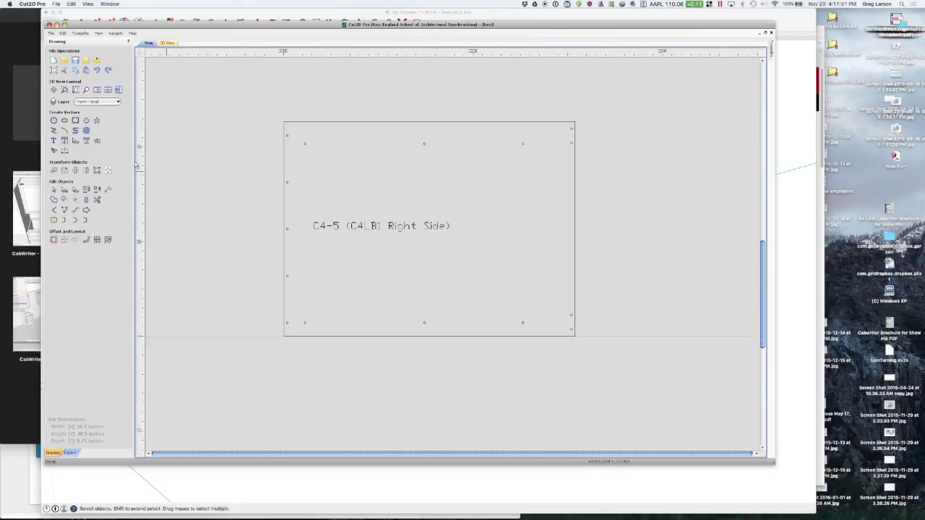
Toggle the edge hole markers layer on and off, leaving it visible
click(97, 102)
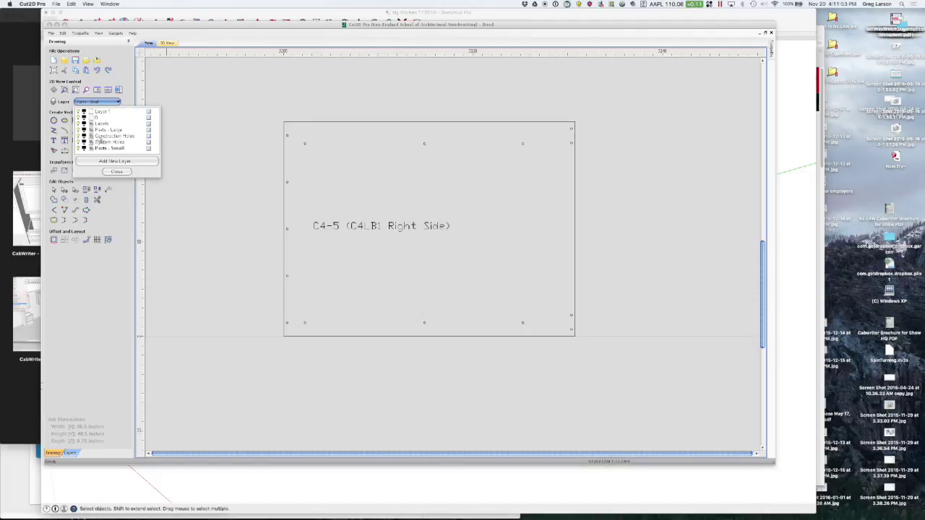
click(81, 136)
click(80, 136)
click(81, 136)
click(81, 135)
click(81, 136)
click(80, 136)
click(81, 136)
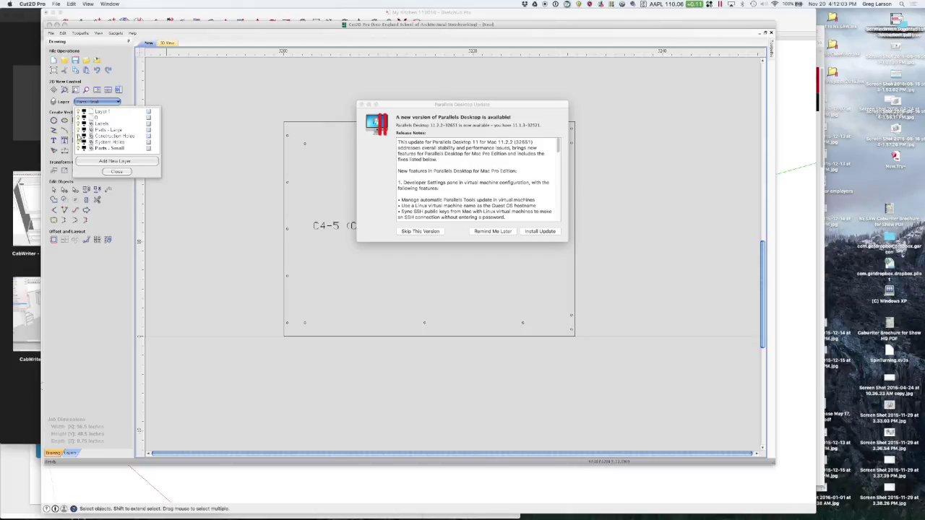
Dismiss the Parallels notice, toggle the System Holes layer, and close the layer list
click(364, 106)
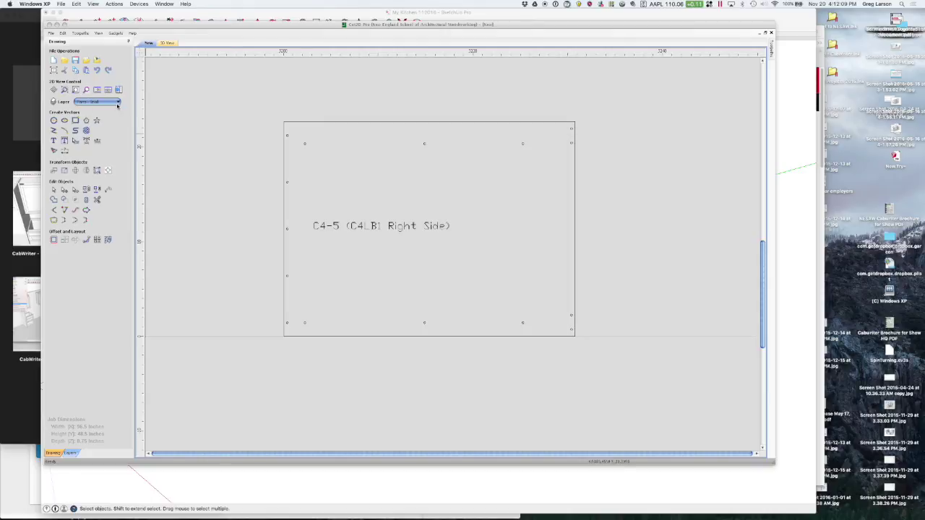
click(118, 103)
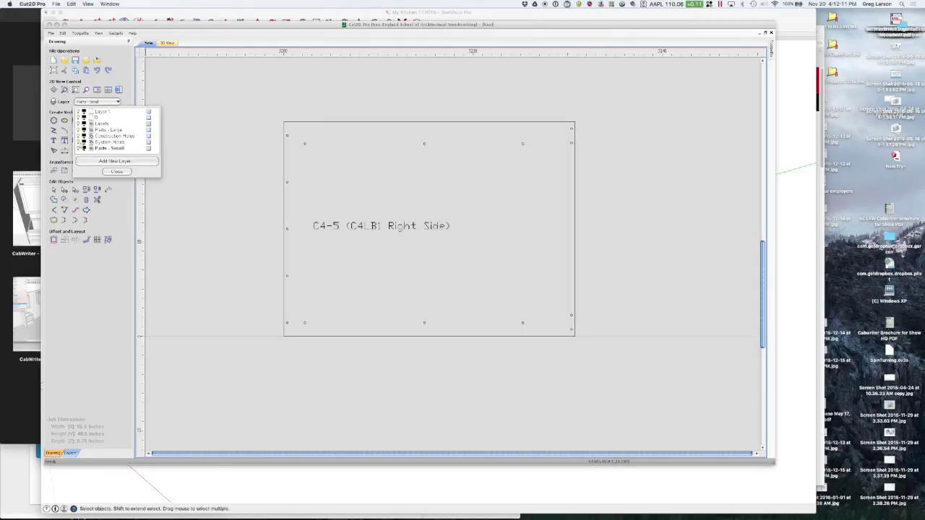
click(81, 143)
click(81, 142)
click(121, 172)
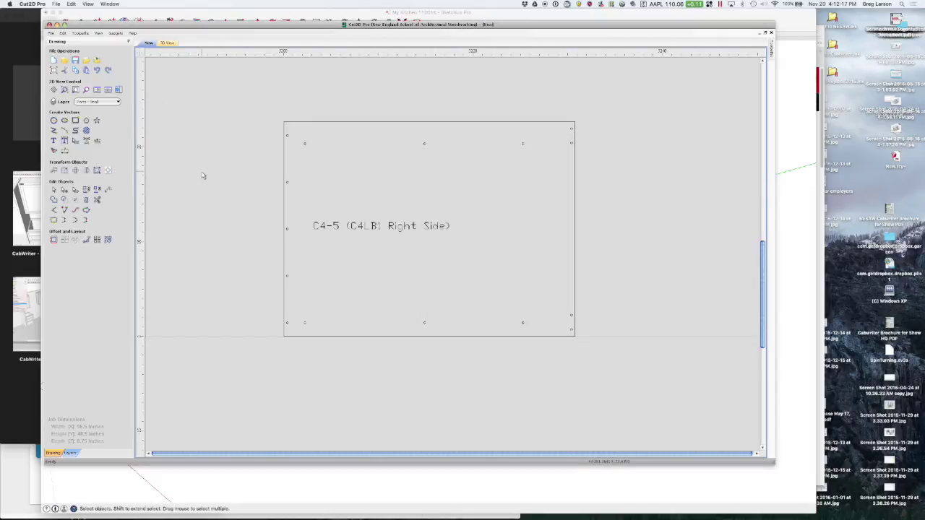
Zoom the view onto the C1-3 (C1LB1 Left Side) panel
scroll(261, 219, down, 5)
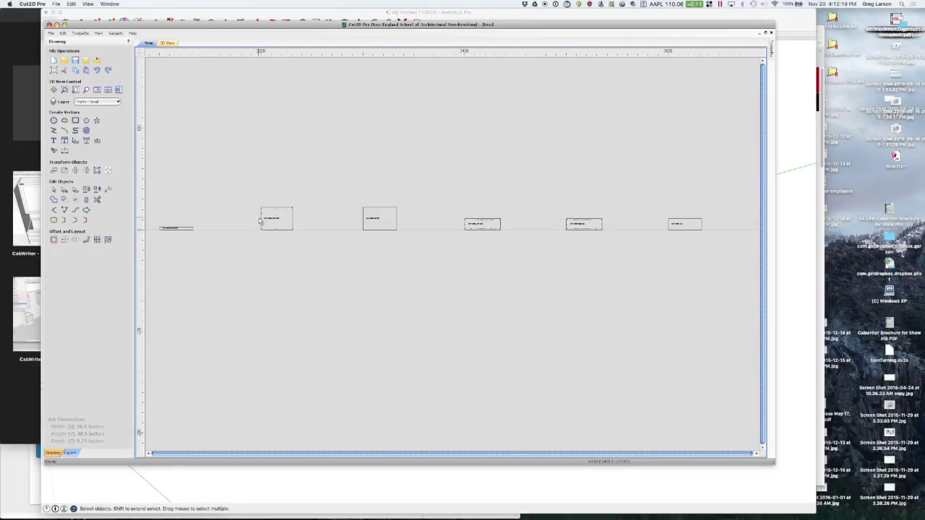
scroll(260, 220, down, 5)
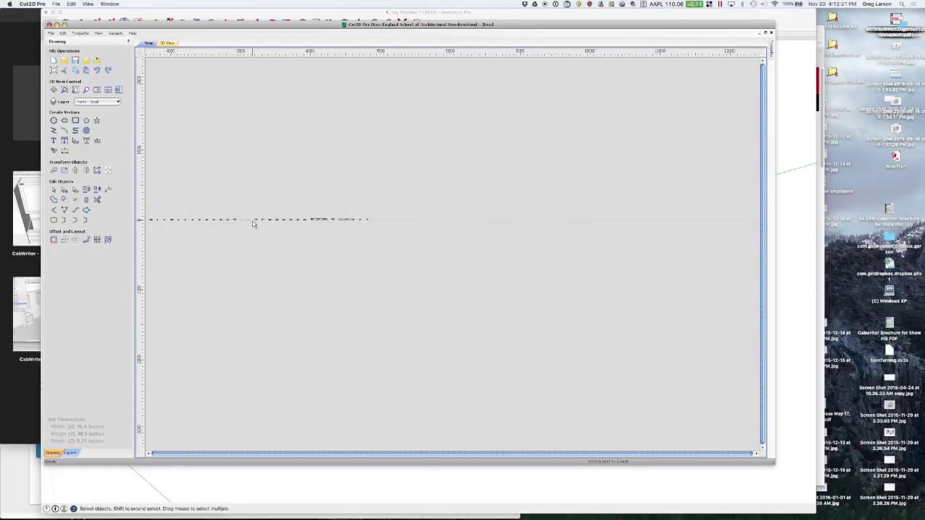
scroll(253, 224, down, 3)
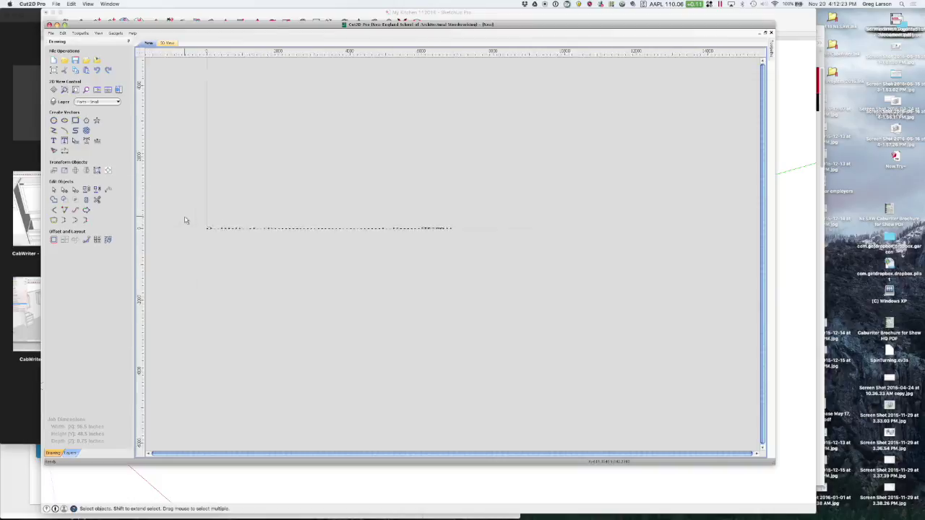
scroll(268, 246, up, 4)
scroll(227, 244, down, 3)
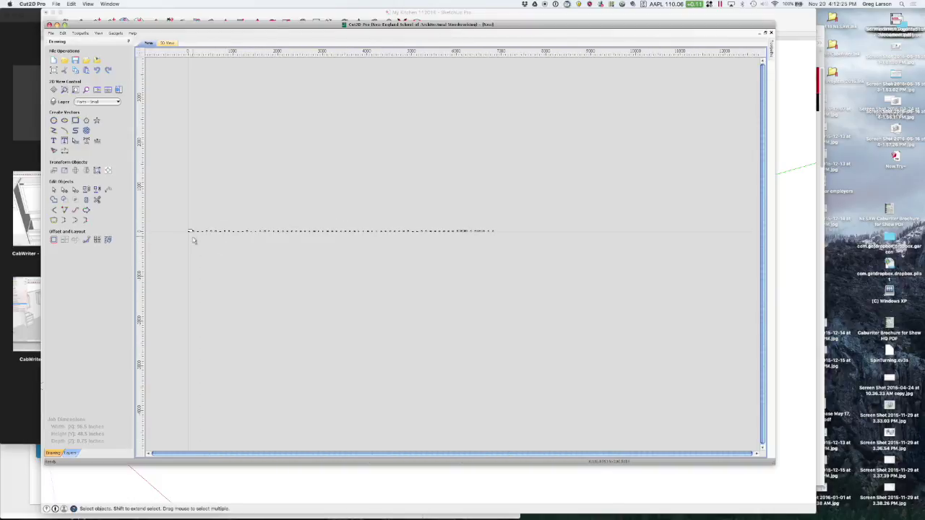
scroll(193, 240, up, 2)
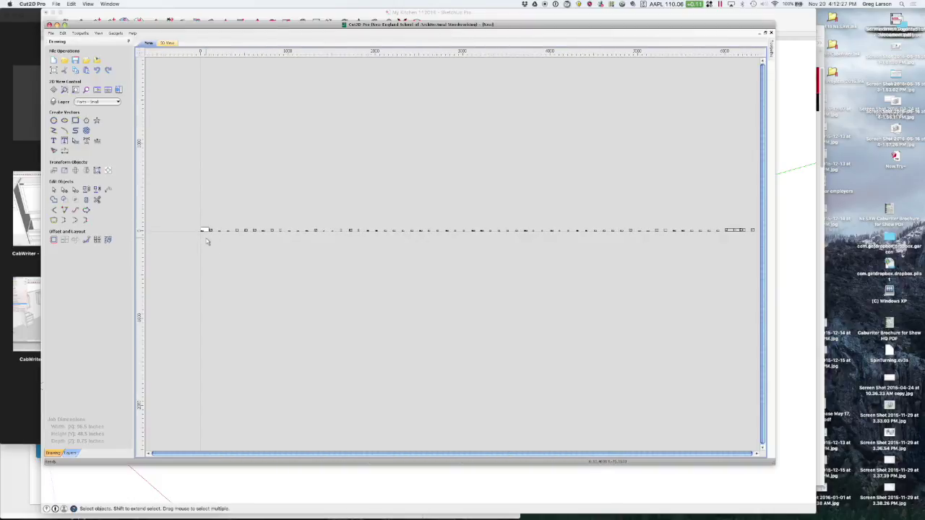
scroll(206, 239, up, 2)
scroll(199, 220, up, 3)
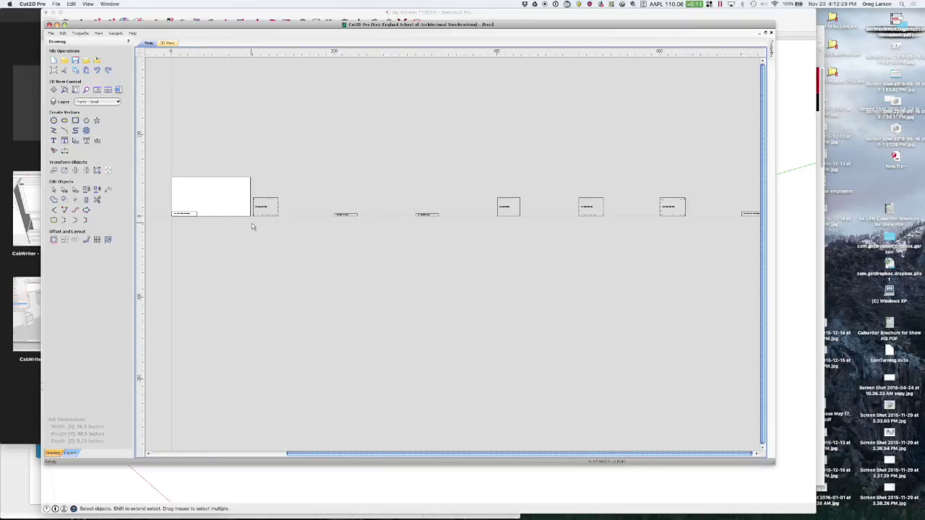
scroll(252, 226, up, 2)
scroll(253, 219, up, 2)
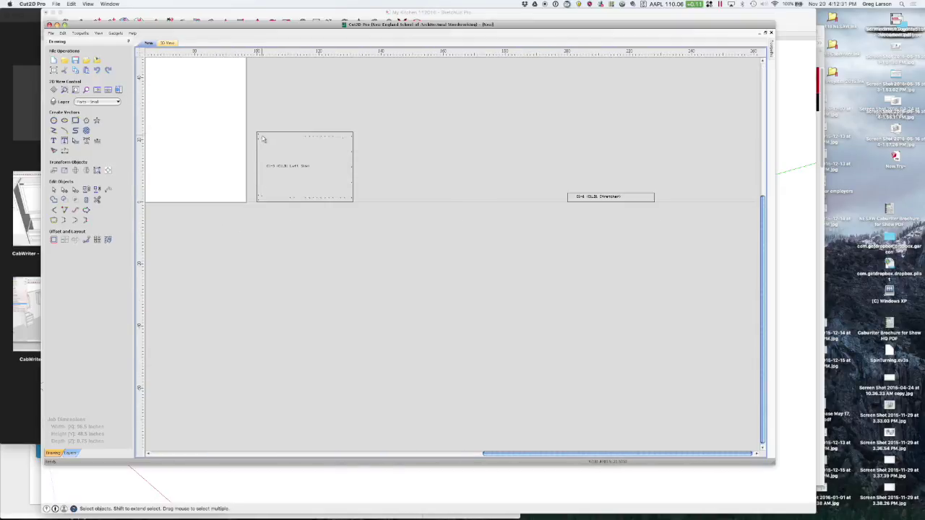
scroll(262, 139, up, 3)
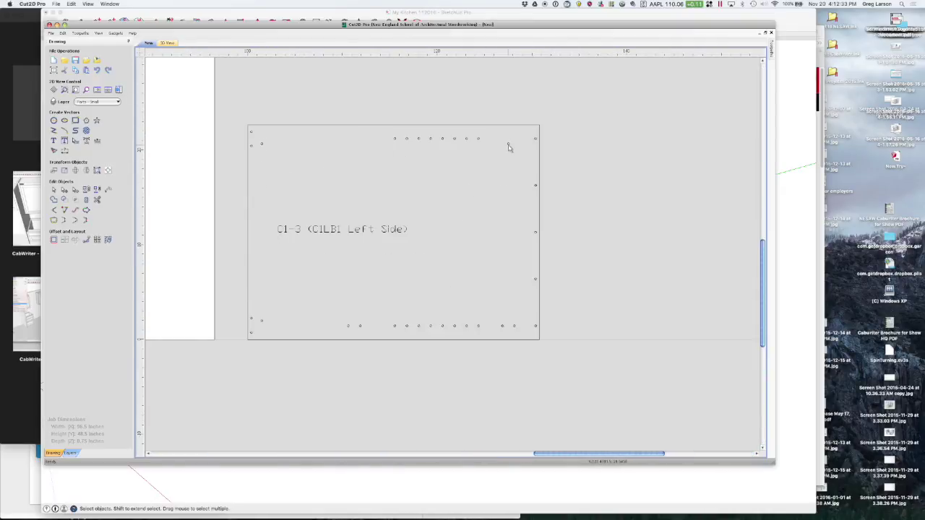
Toggle the System Holes and Parts - Large layers' visibility, then close the layer list
click(97, 102)
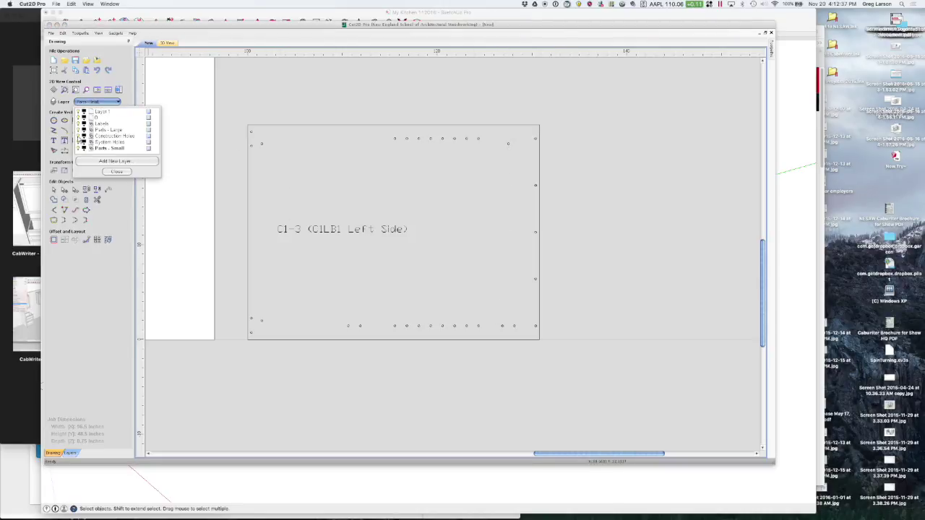
click(83, 142)
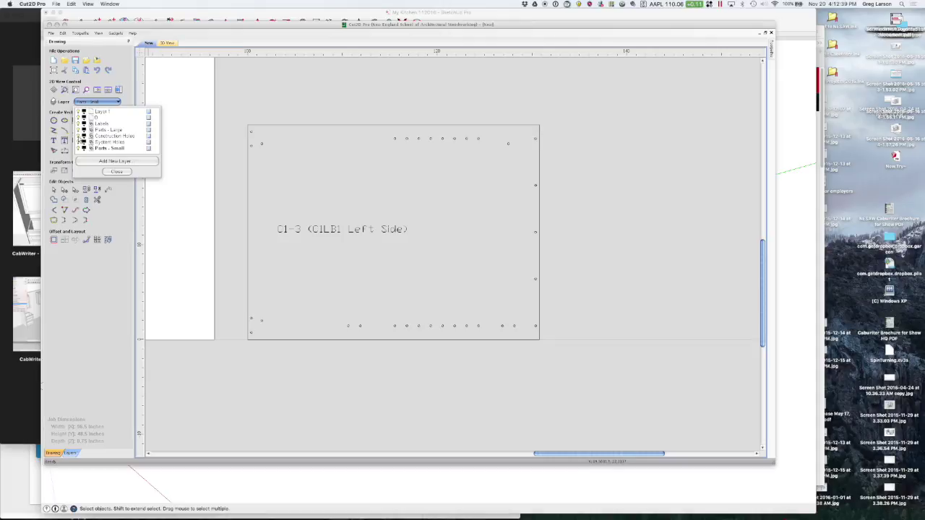
click(84, 142)
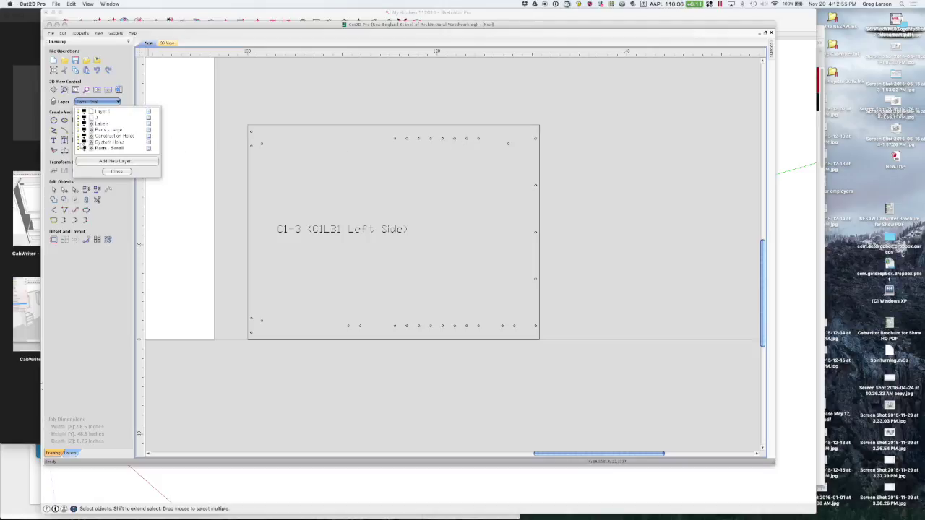
click(80, 142)
click(81, 130)
click(80, 130)
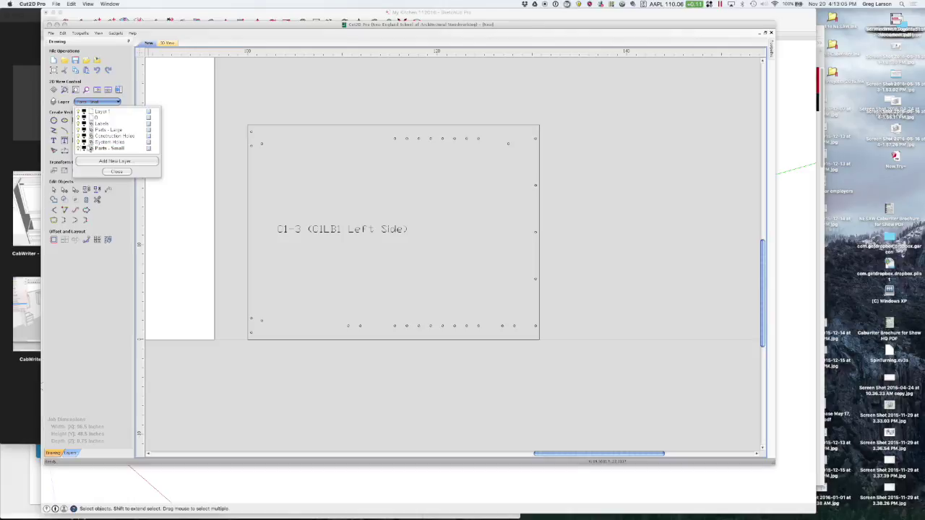
click(116, 171)
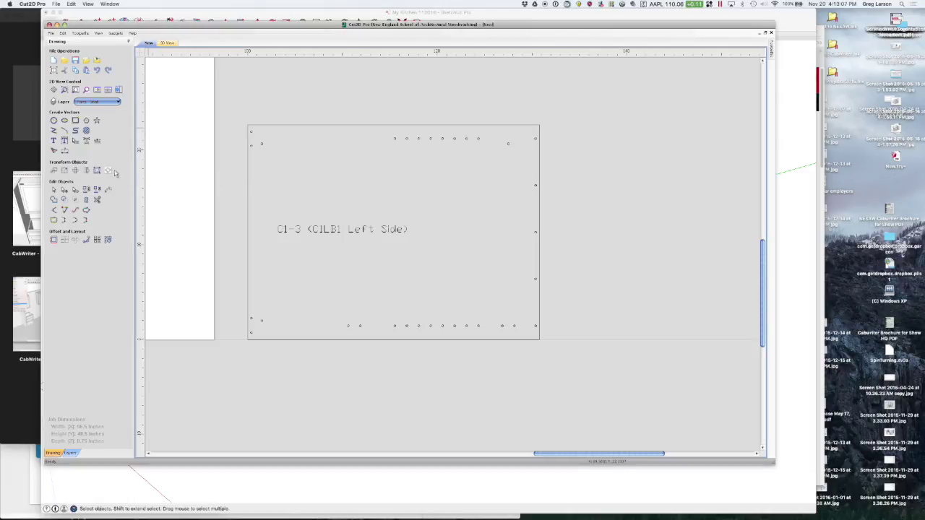
Bring Cut2D Pro to the front and select all imported part vectors with Cmd+A
scroll(218, 205, down, 2)
scroll(218, 205, down, 6)
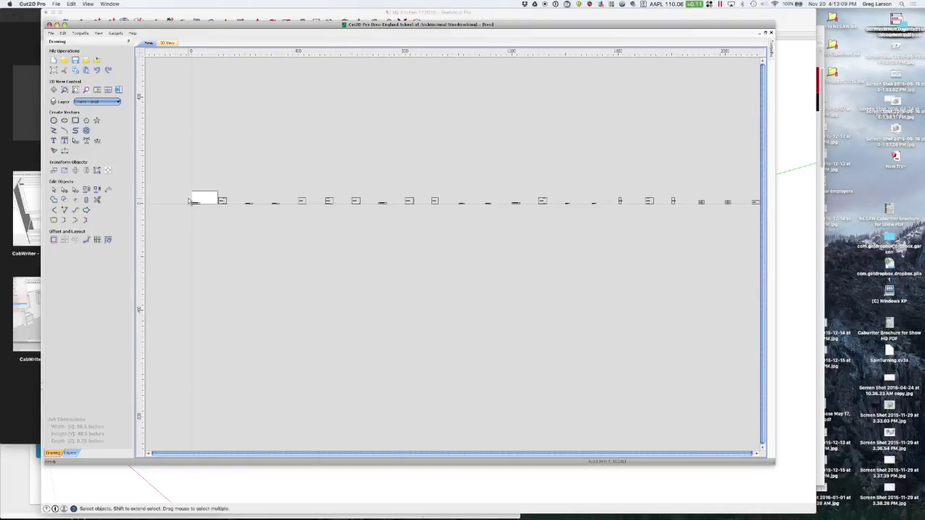
scroll(191, 201, down, 2)
scroll(189, 199, up, 4)
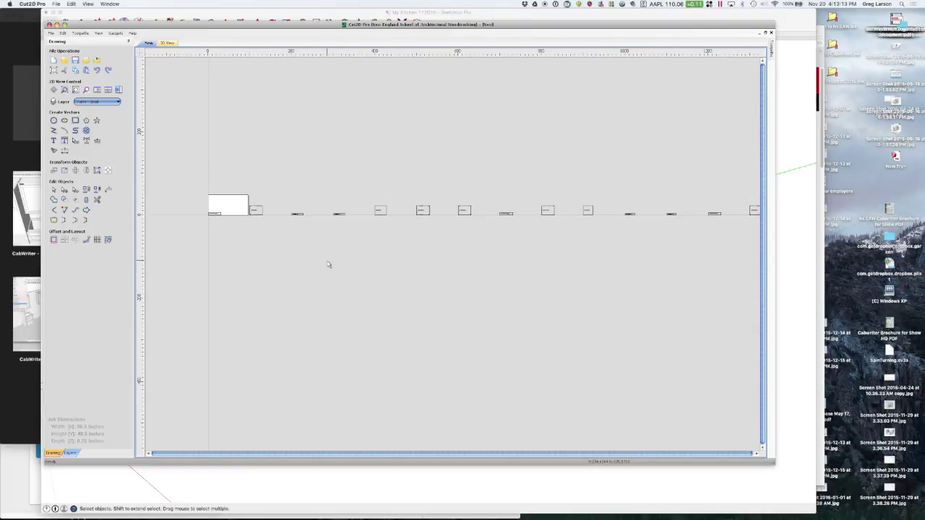
click(63, 34)
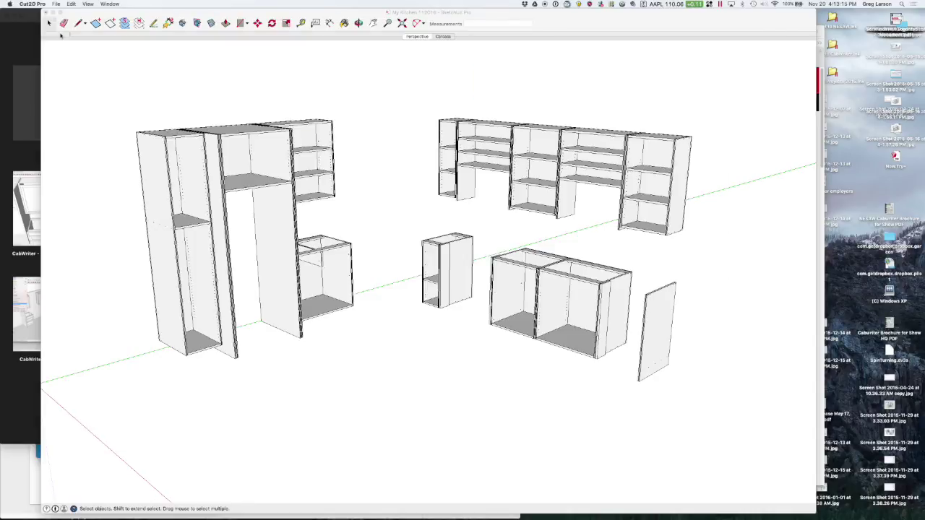
mouse_move(636, 512)
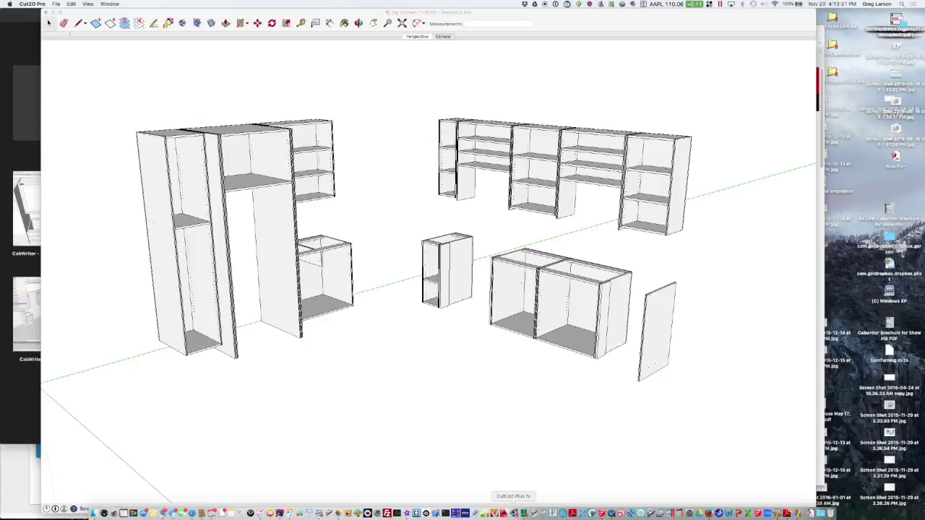
click(524, 514)
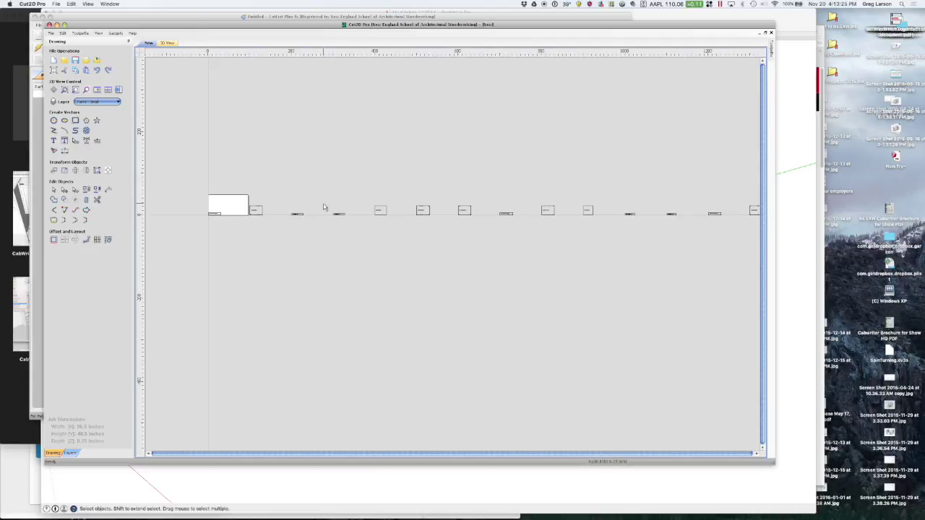
key(super+a)
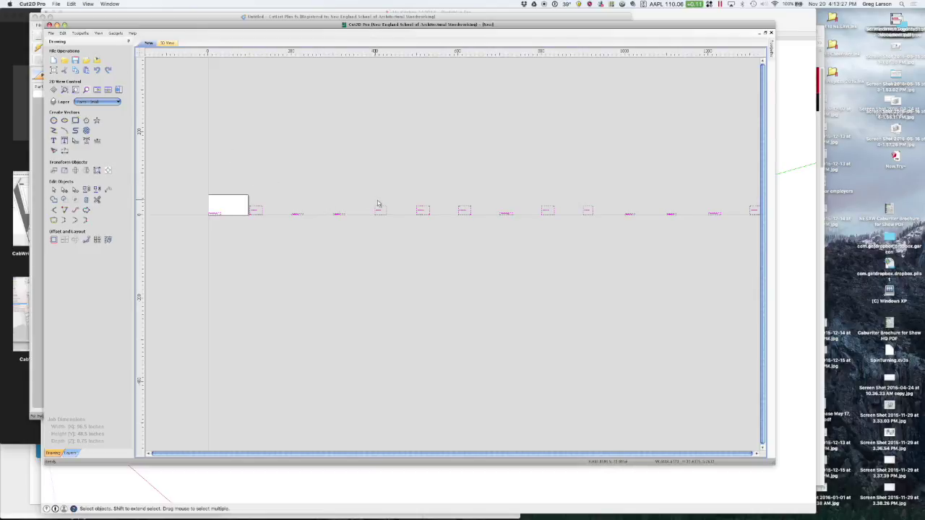
scroll(378, 156, down, 5)
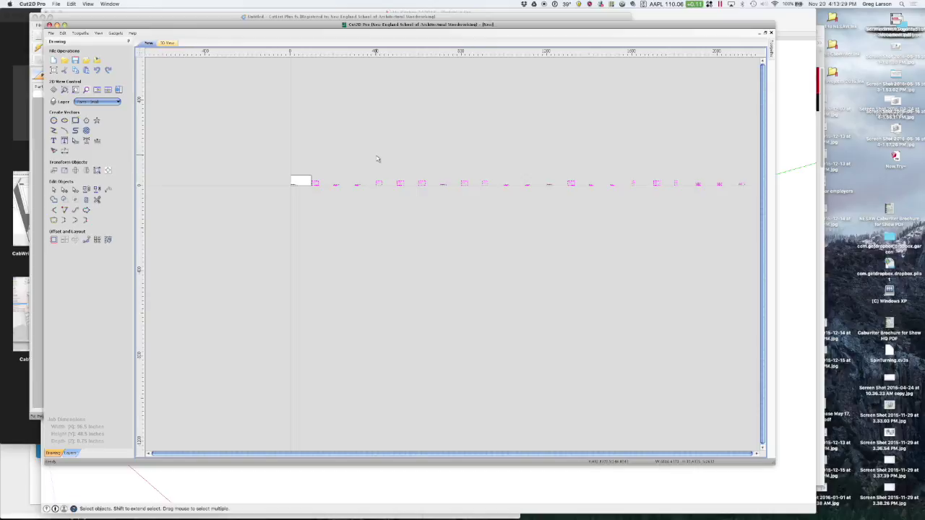
scroll(489, 151, up, 3)
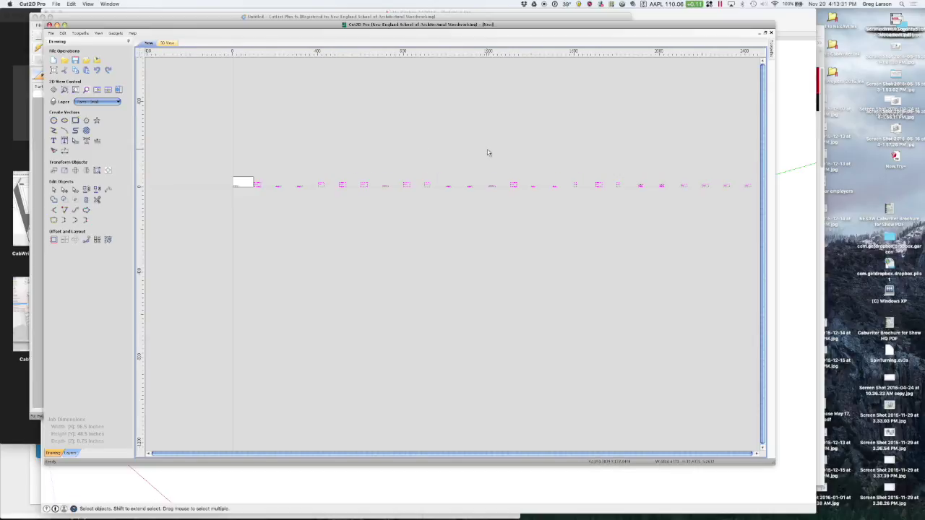
scroll(190, 159, up, 1)
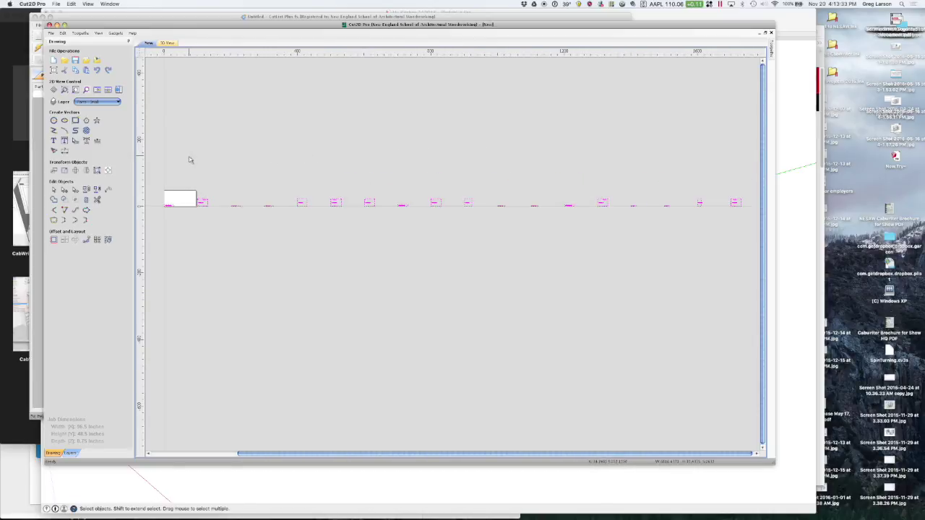
Open Nest Selected Objects, showing 0.375-inch tool diameter and best-fit rotation
click(108, 241)
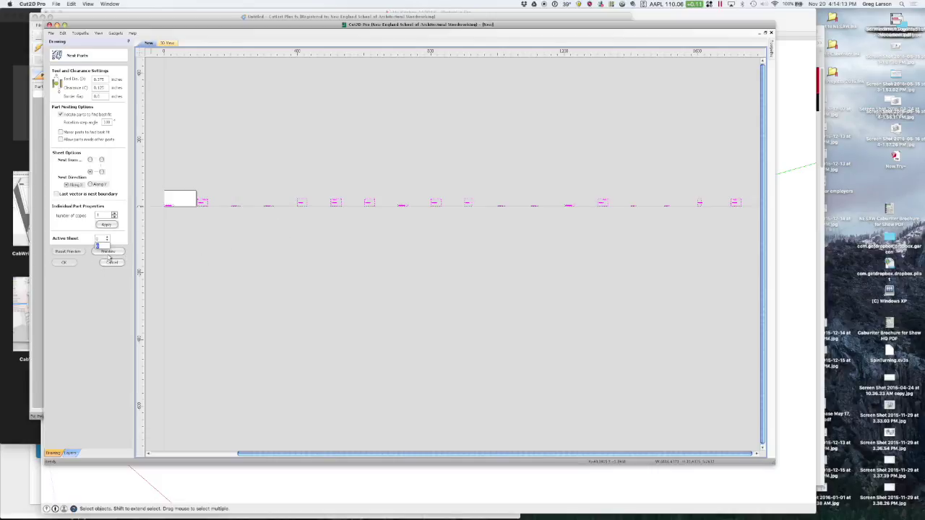
Preview the parts nested across multiple sheets, inspect them, and accept the layout
click(109, 252)
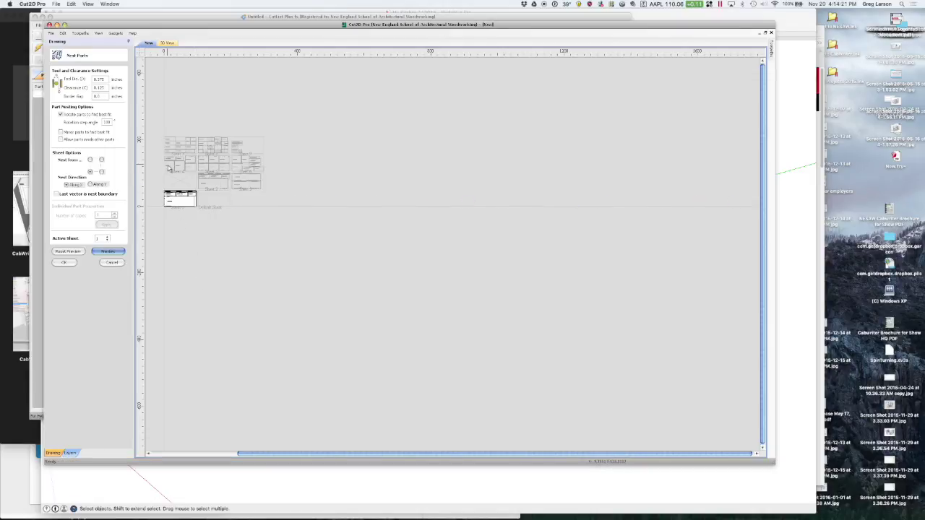
scroll(165, 163, up, 5)
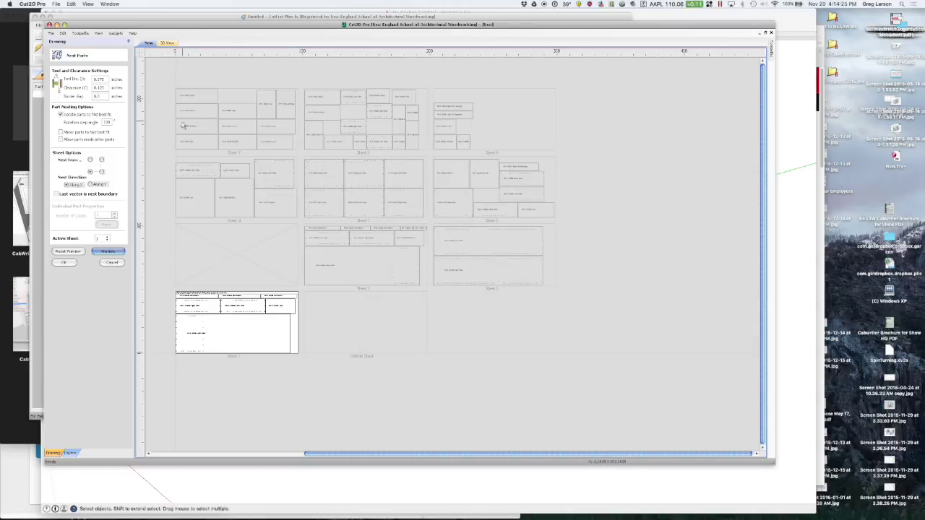
scroll(163, 316, up, 4)
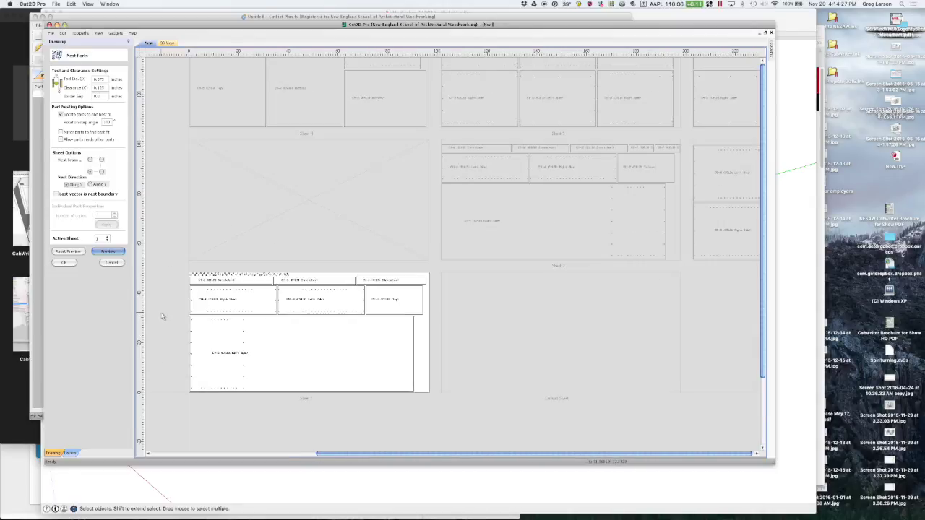
scroll(167, 321, up, 4)
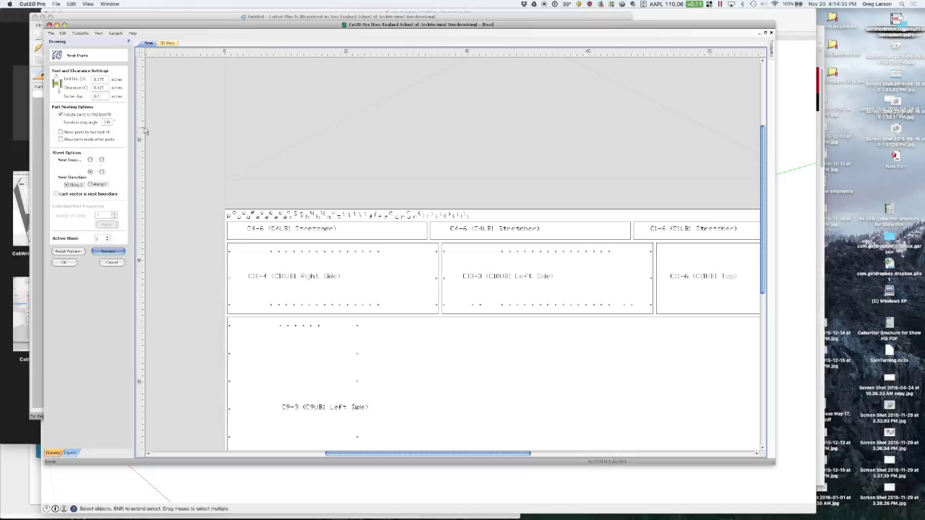
click(66, 263)
Hide and re-show the Labels layer so part labels appear on the nested sheets
click(95, 102)
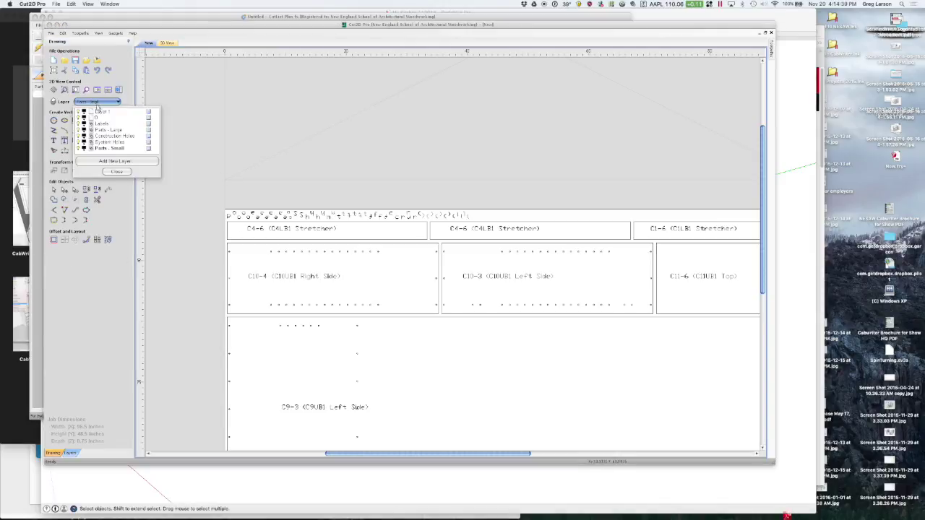
click(79, 124)
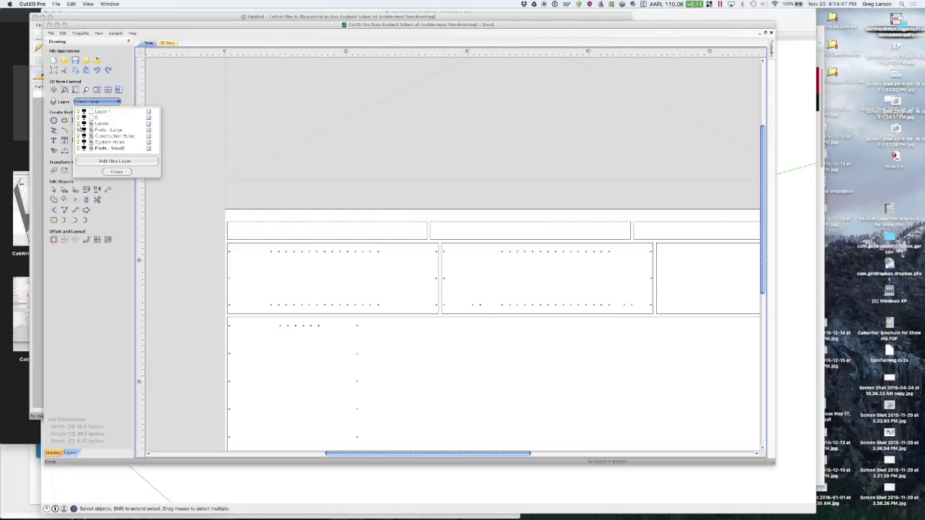
click(79, 124)
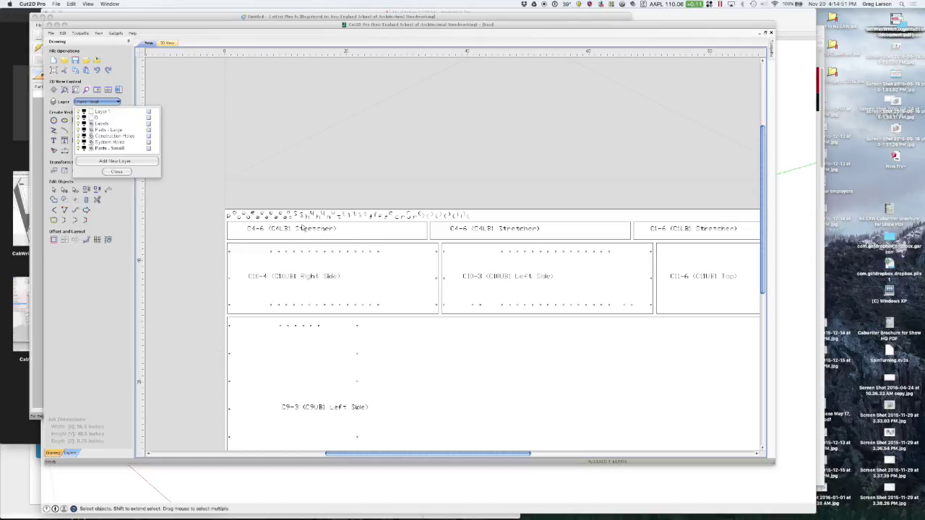
click(115, 172)
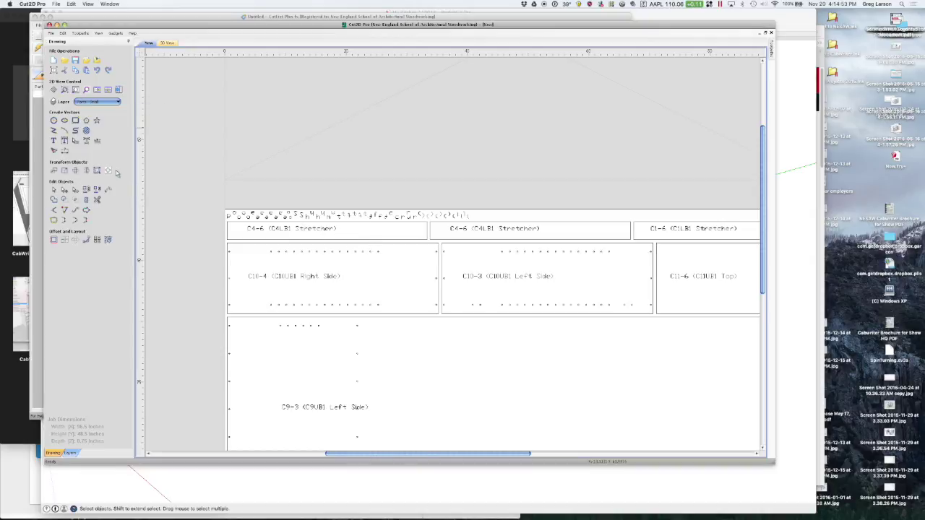
Zoom out over all nested sheets and bring up the Toolpaths panel
scroll(194, 195, down, 10)
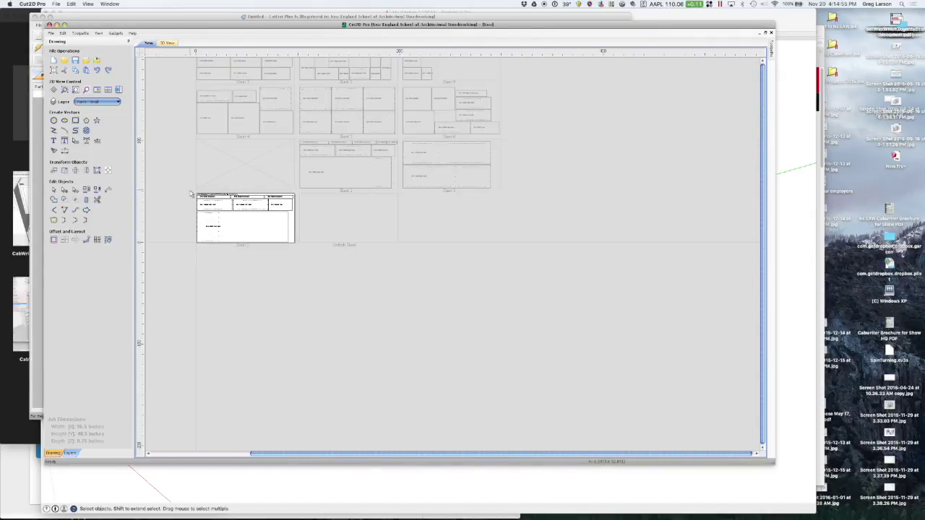
scroll(200, 66, down, 3)
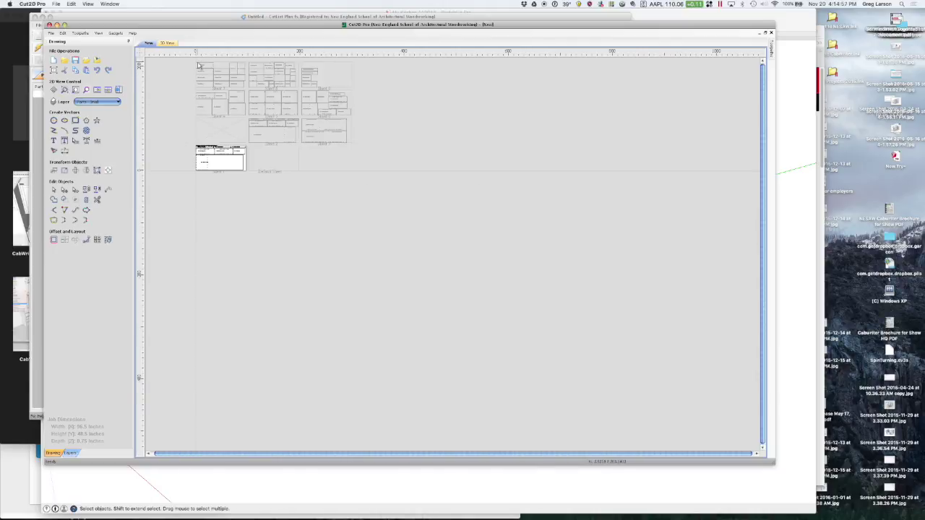
scroll(201, 65, up, 4)
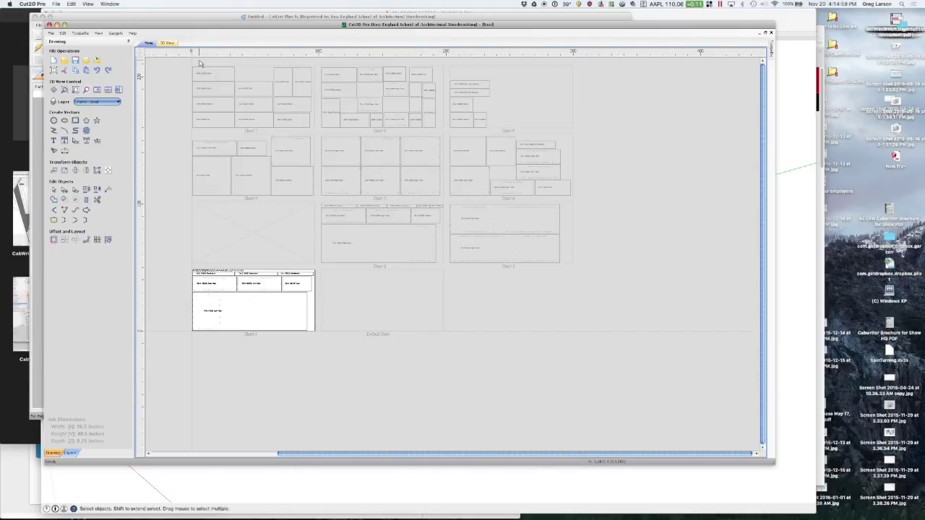
scroll(200, 65, up, 1)
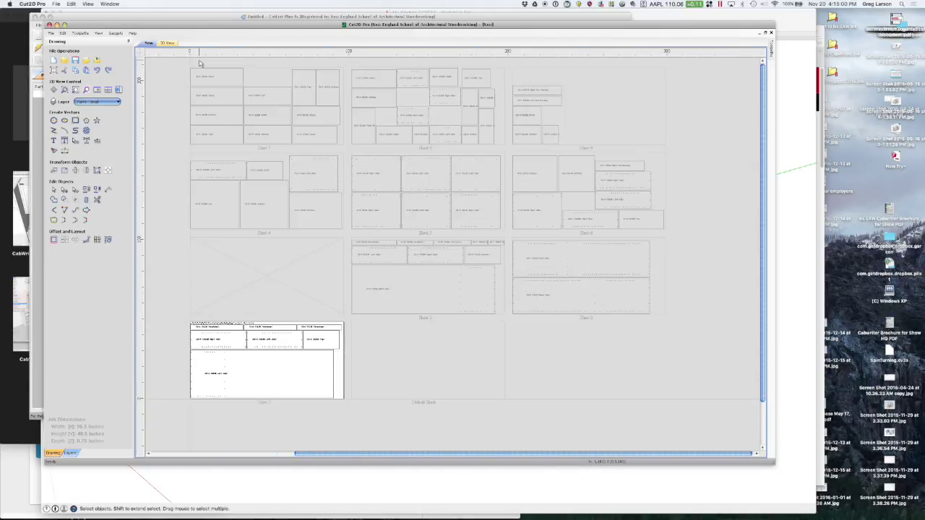
click(771, 53)
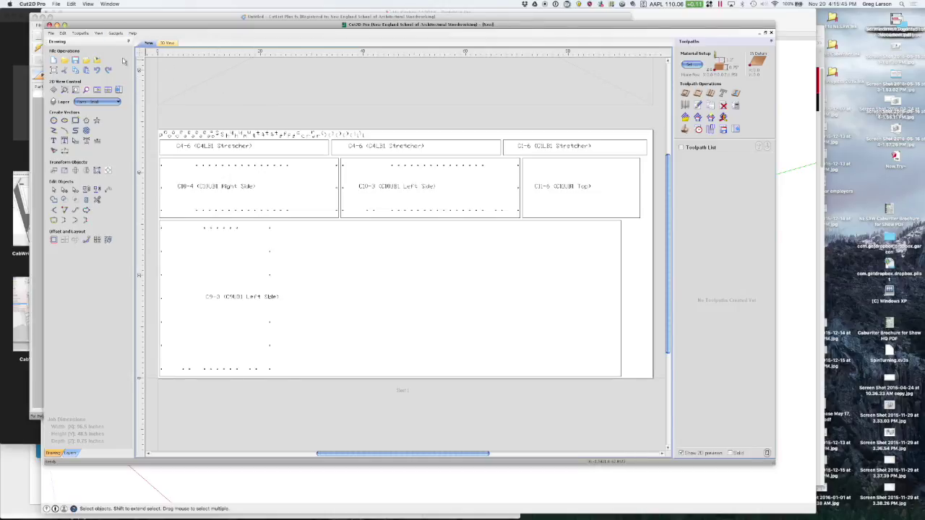
Run Gadgets > Apply Template To All Sheets and start browsing for an Output Folder
click(115, 33)
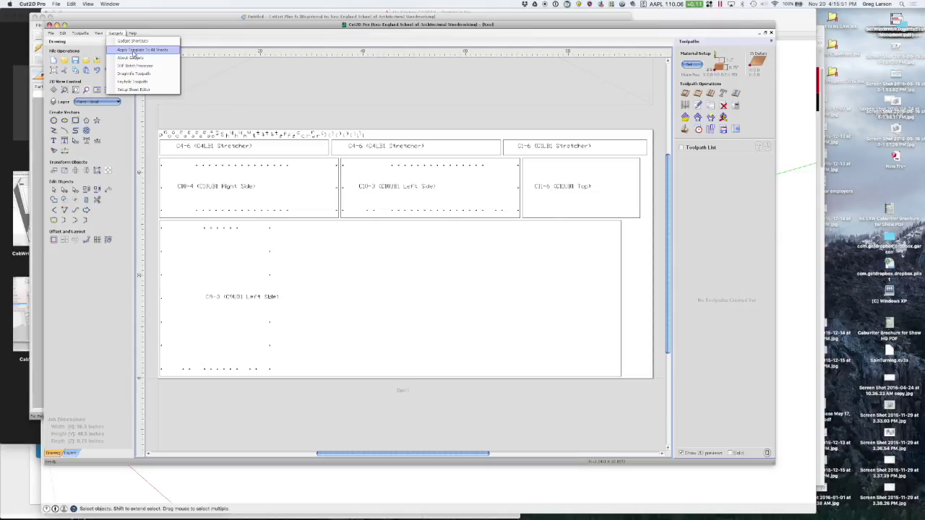
click(135, 51)
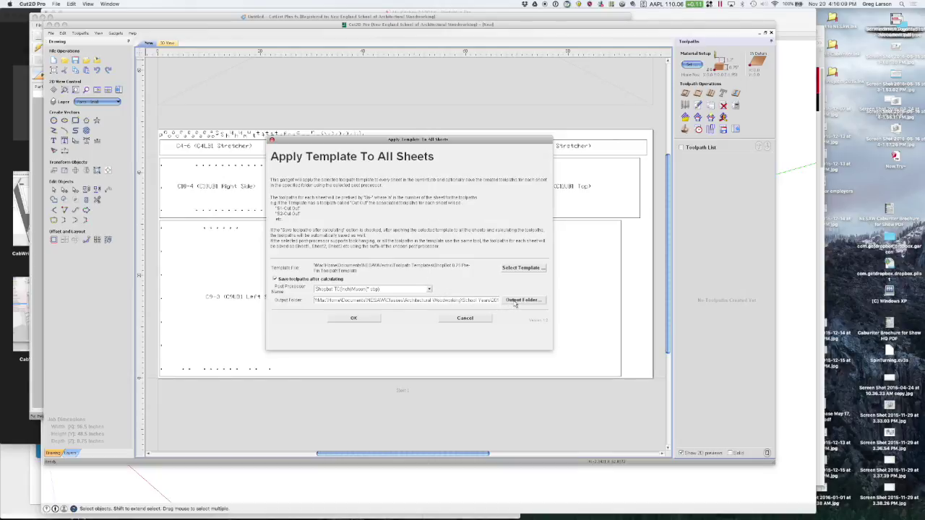
click(513, 302)
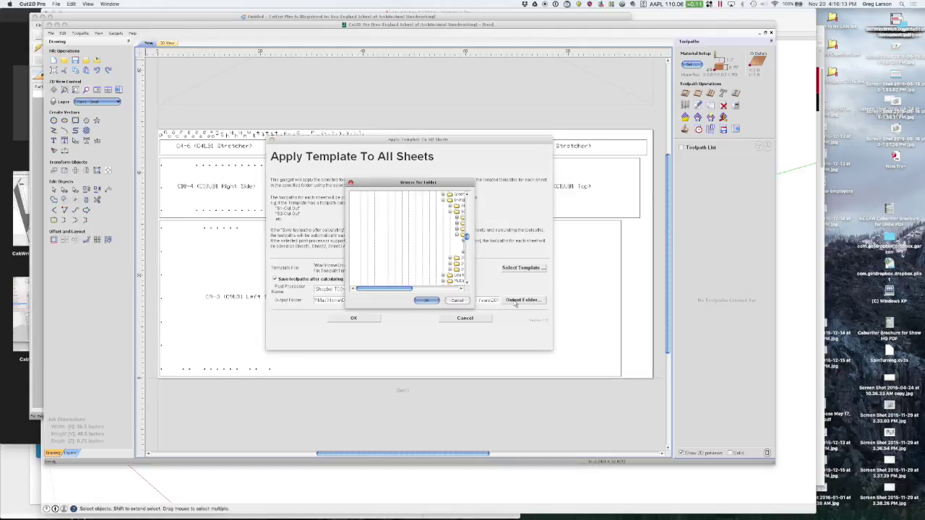
drag(409, 284, 433, 285)
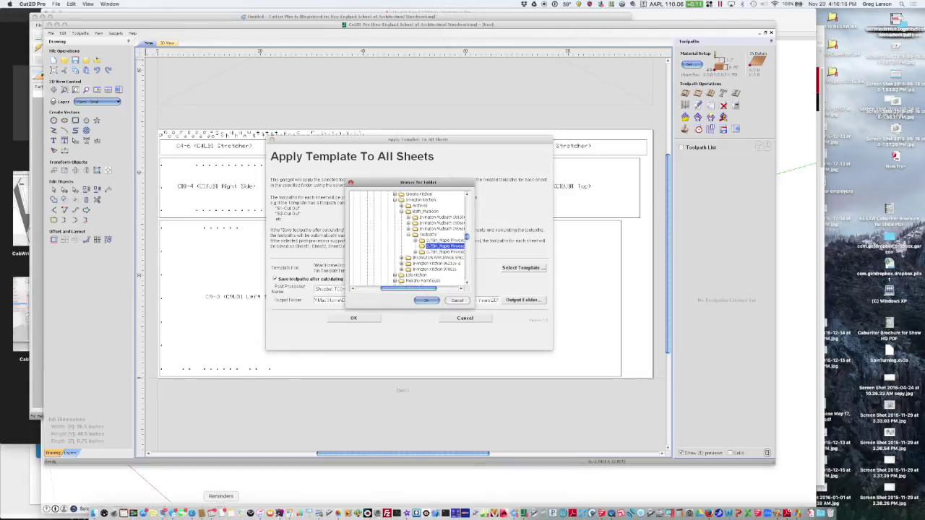
click(94, 513)
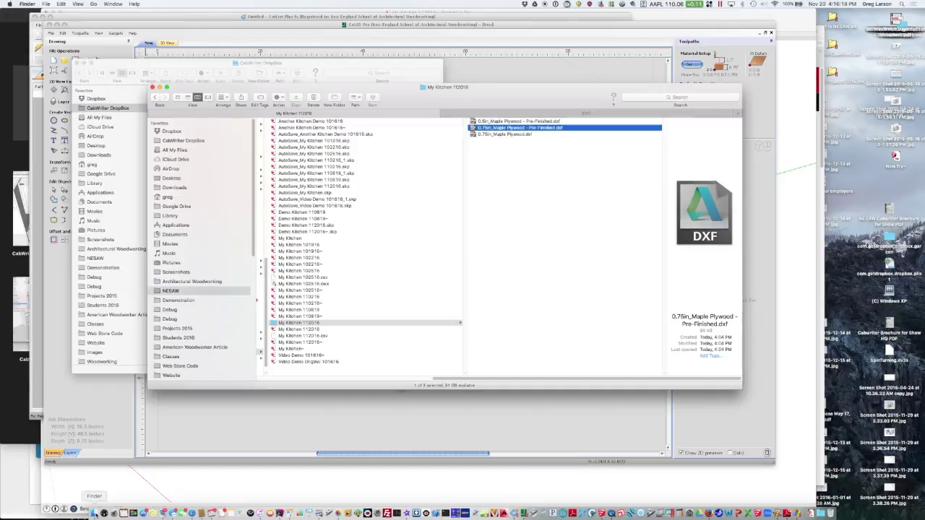
Create a new folder named Toolpaths inside the My Kitchen 112016 folder
click(496, 165)
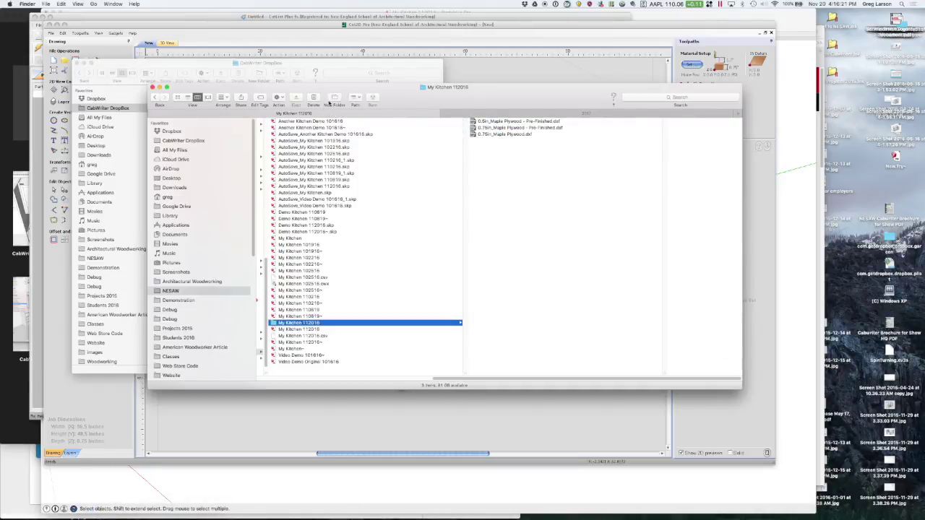
click(332, 99)
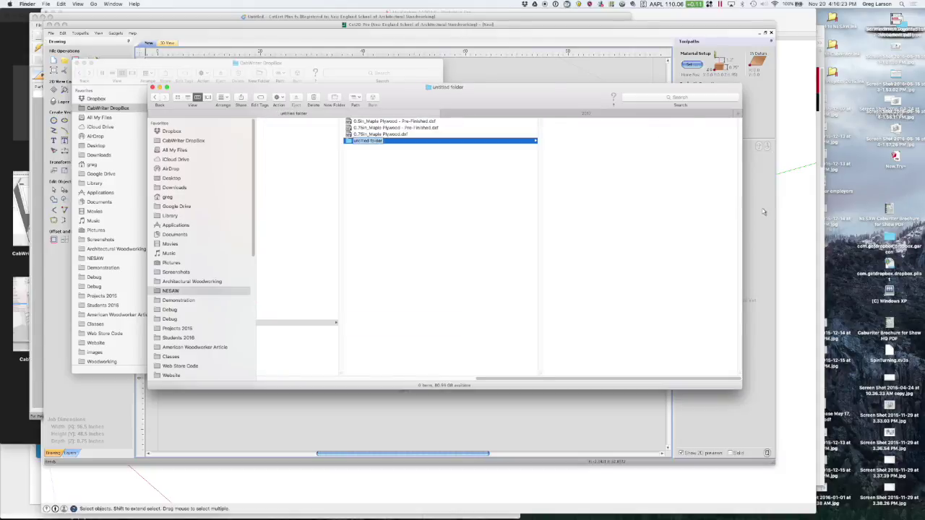
key(BackSpace)
text(output)
key(Return)
click(644, 436)
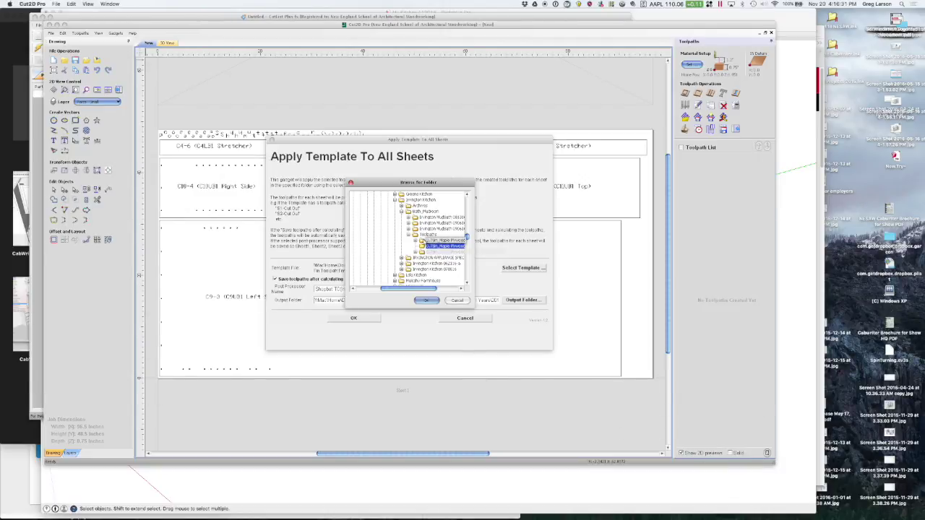
Pick CabWriter > Video Demos > My Kitchen 11.2016 > Toolpaths as the output folder
scroll(412, 217, up, 1)
scroll(411, 217, up, 1)
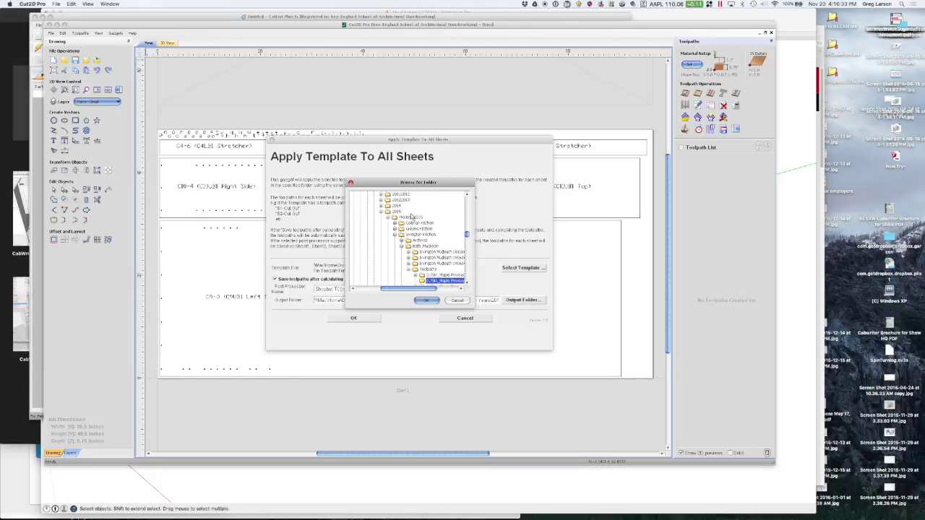
scroll(412, 217, up, 2)
scroll(412, 217, up, 5)
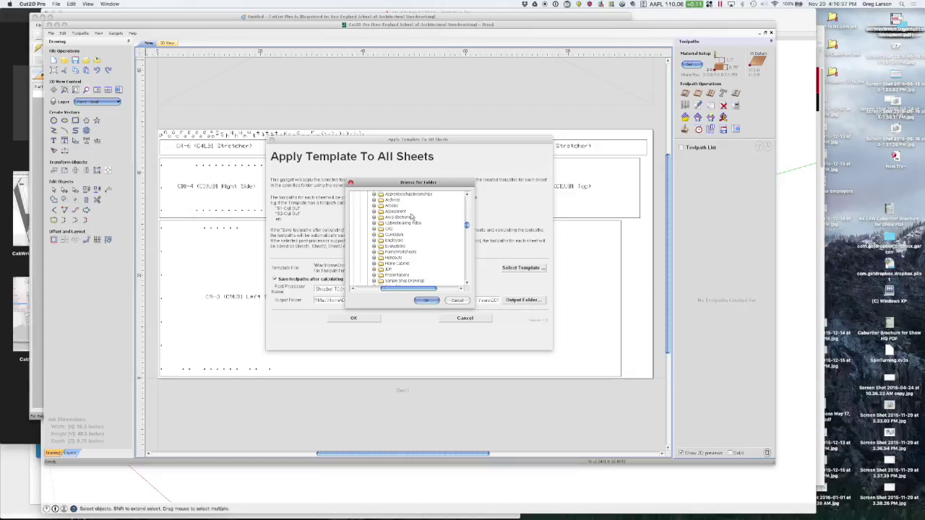
scroll(412, 217, up, 3)
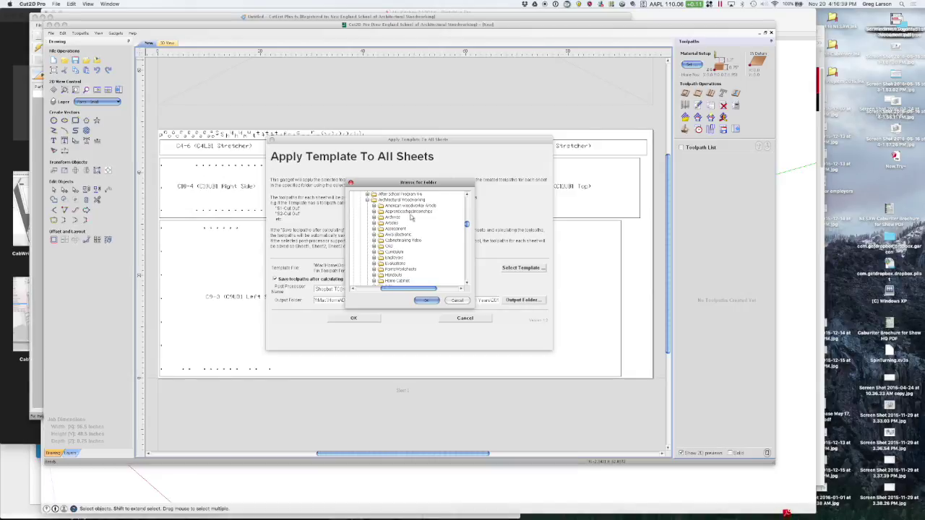
scroll(412, 217, up, 3)
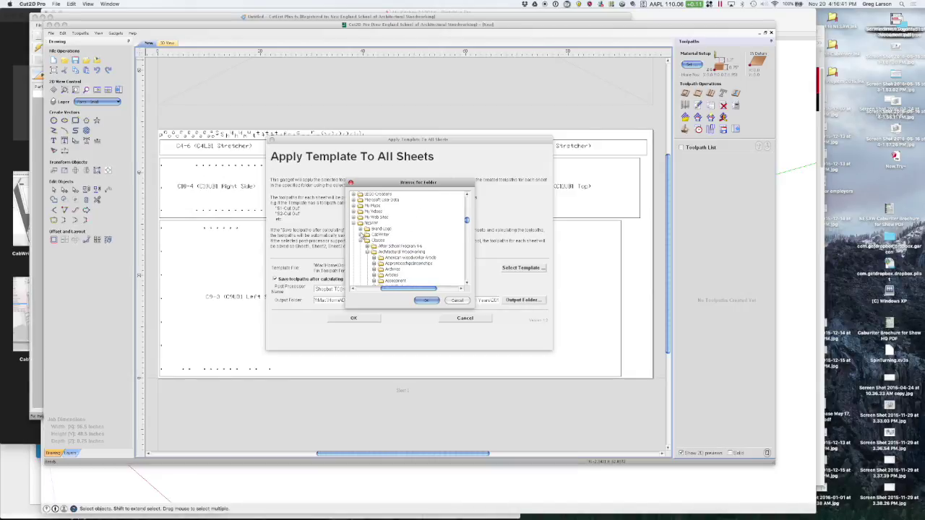
click(366, 235)
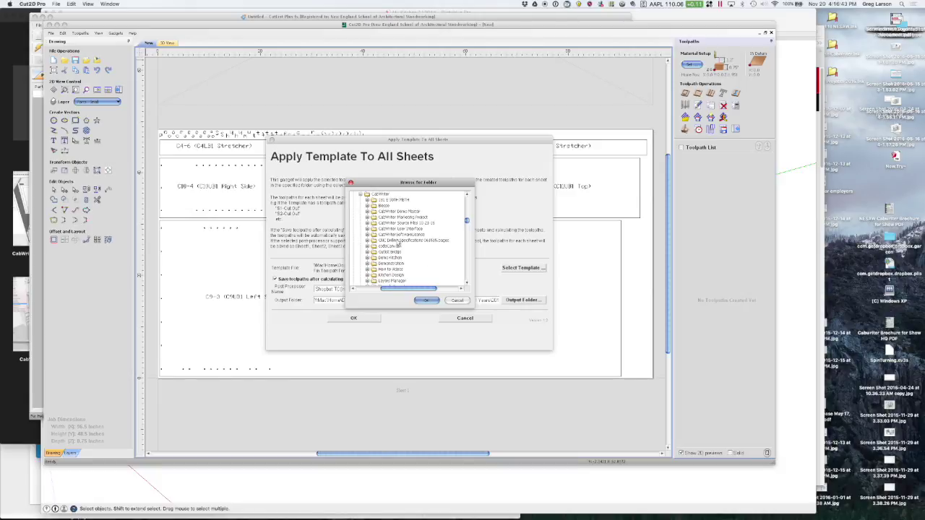
scroll(399, 246, down, 3)
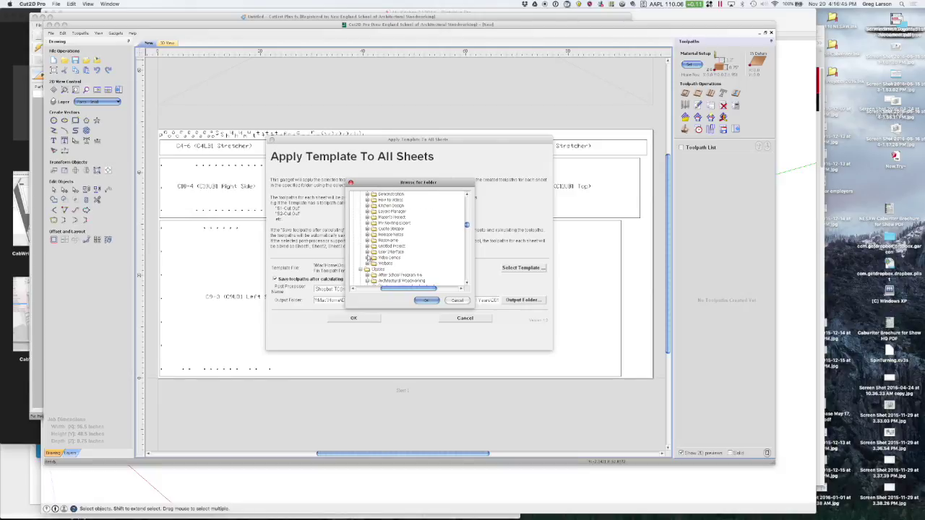
click(367, 258)
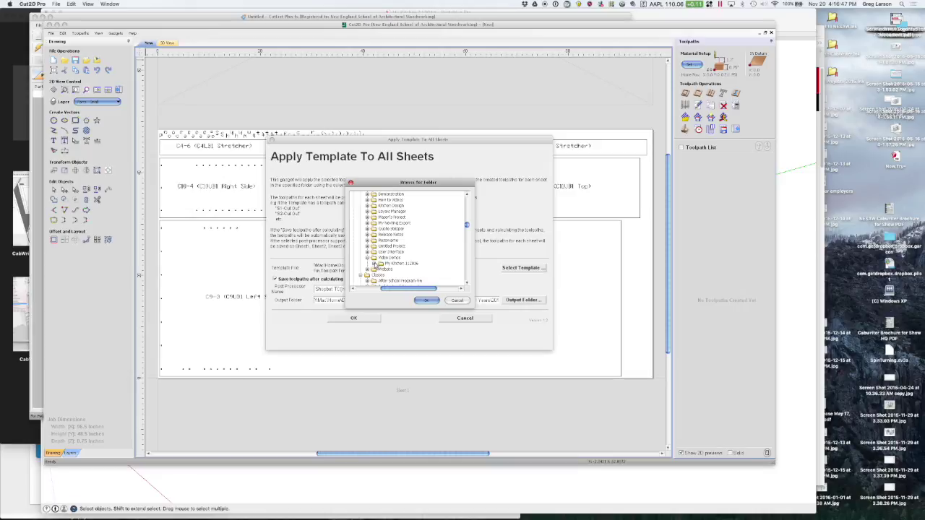
click(375, 264)
click(400, 269)
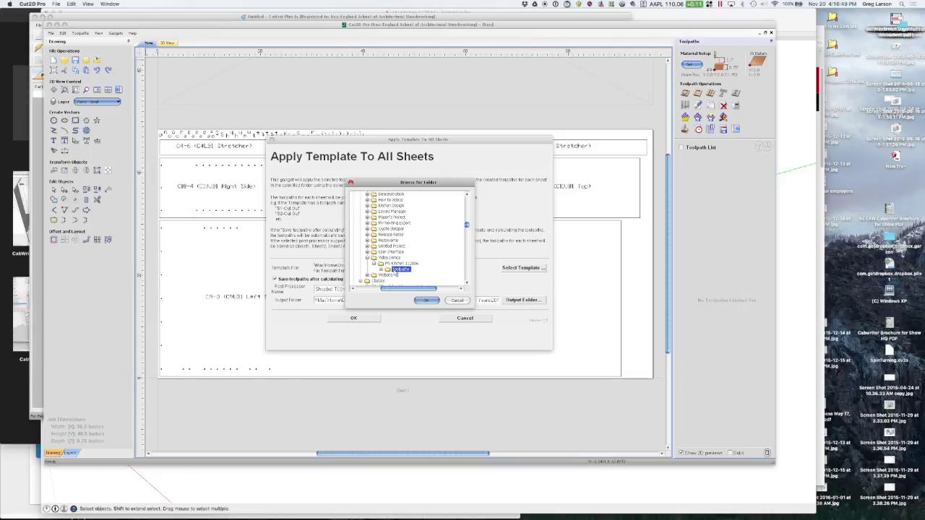
click(425, 301)
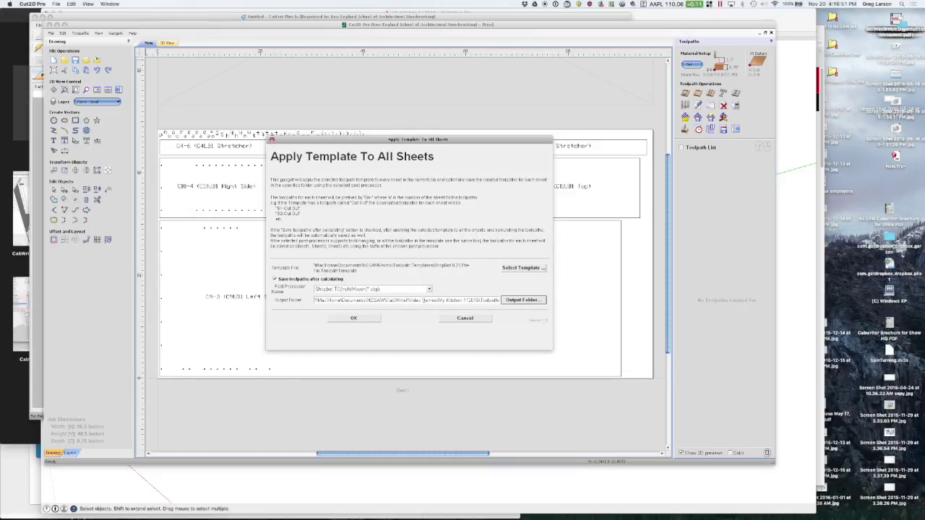
Apply the template to all sheets, accepting every 'Tool will cut through material' warning
click(354, 320)
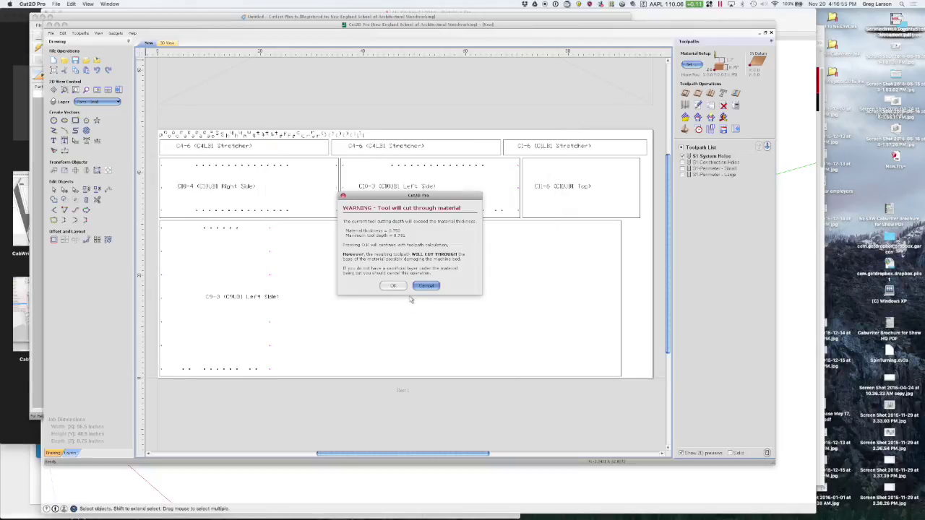
click(391, 287)
click(393, 286)
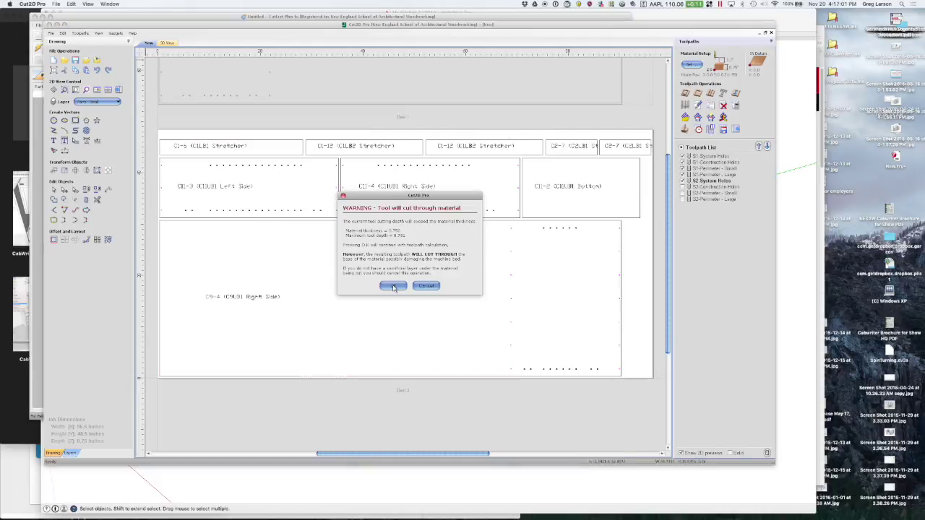
click(393, 286)
click(393, 286)
click(393, 286)
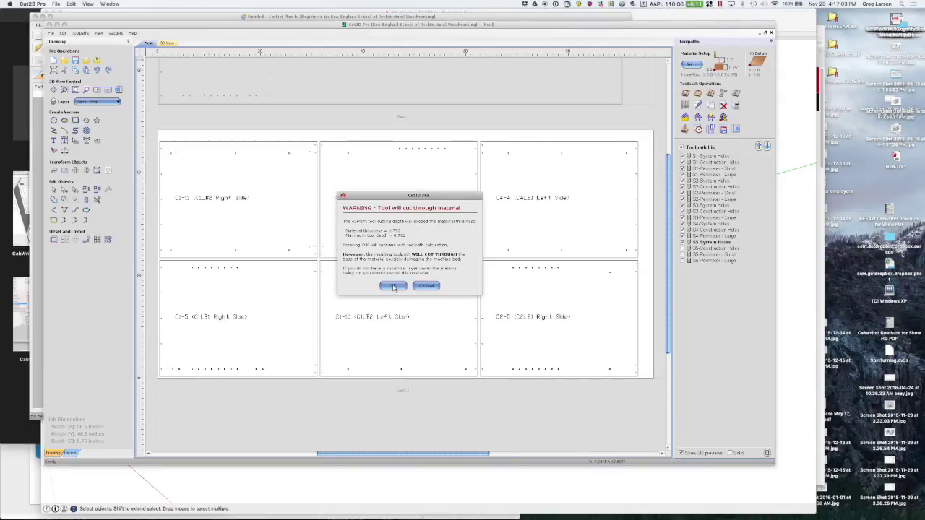
click(393, 286)
click(393, 287)
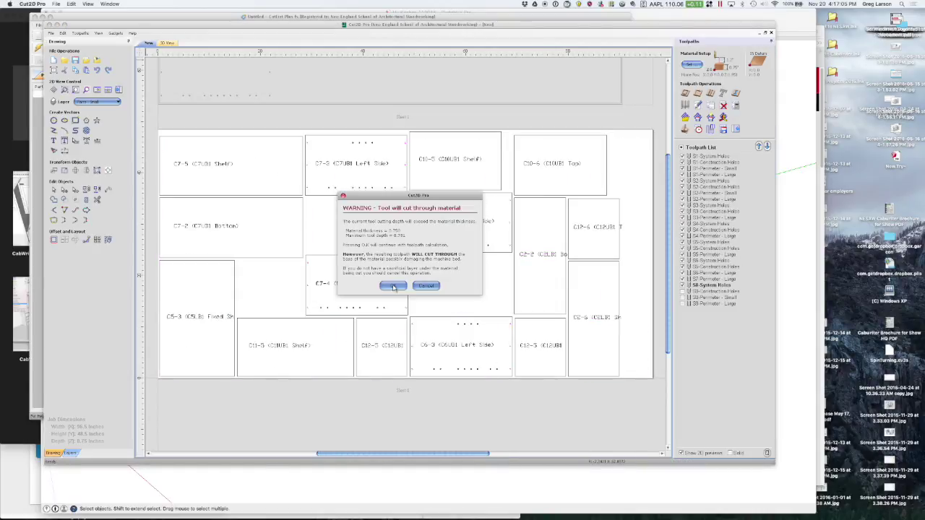
click(393, 286)
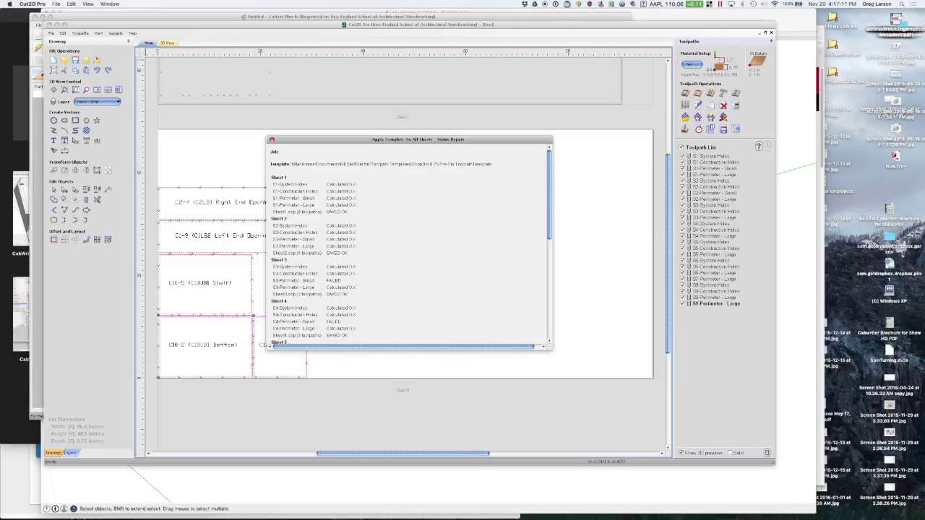
Scroll the status report down to Sheet 9, then close it
scroll(313, 211, down, 2)
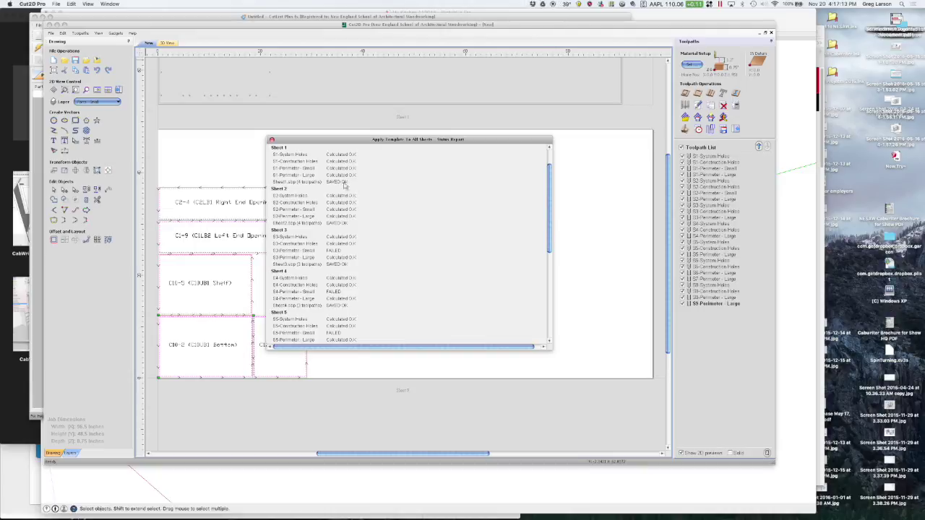
scroll(337, 238, down, 4)
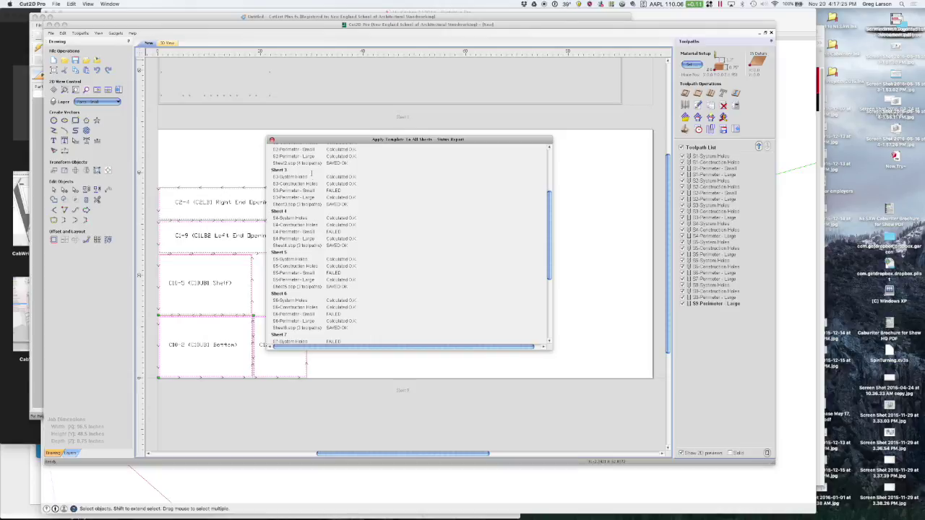
scroll(399, 277, down, 5)
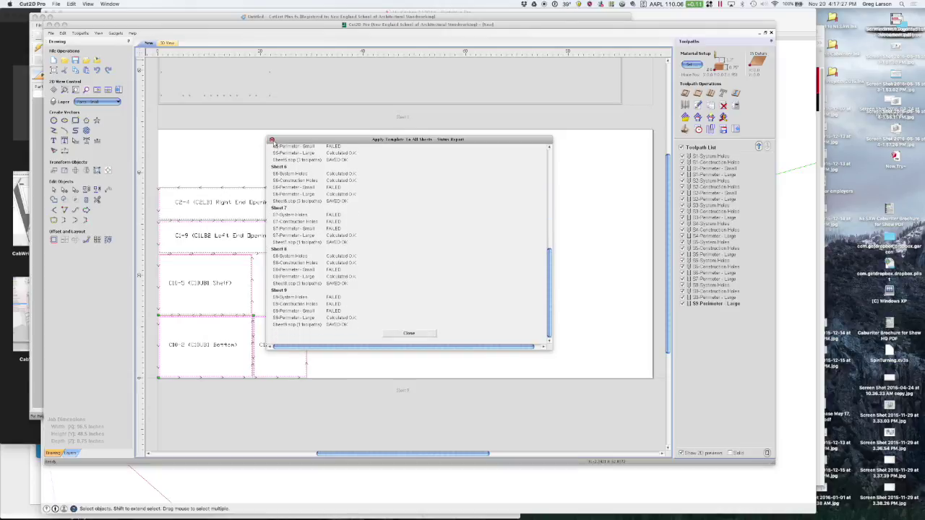
click(272, 140)
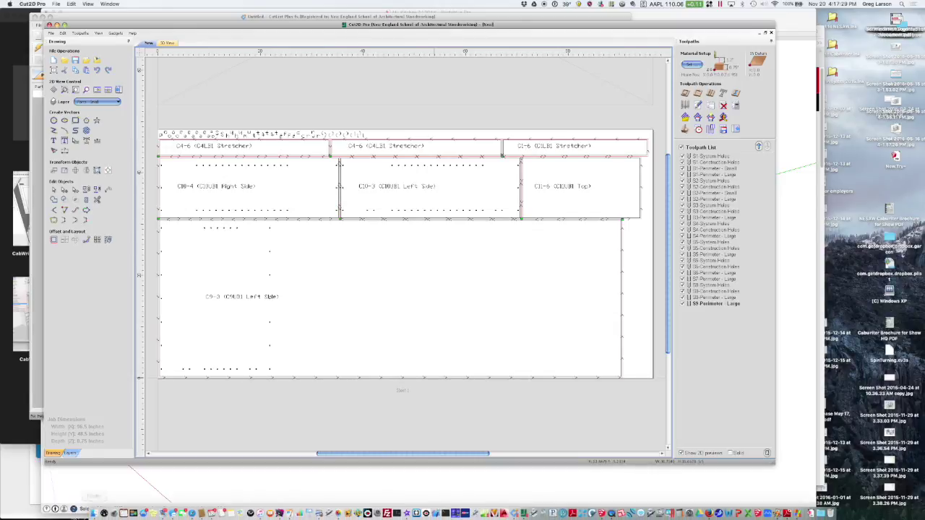
Check Sheet9.sbp in Finder's Toolpaths folder, then return to Cut2D Pro
click(93, 511)
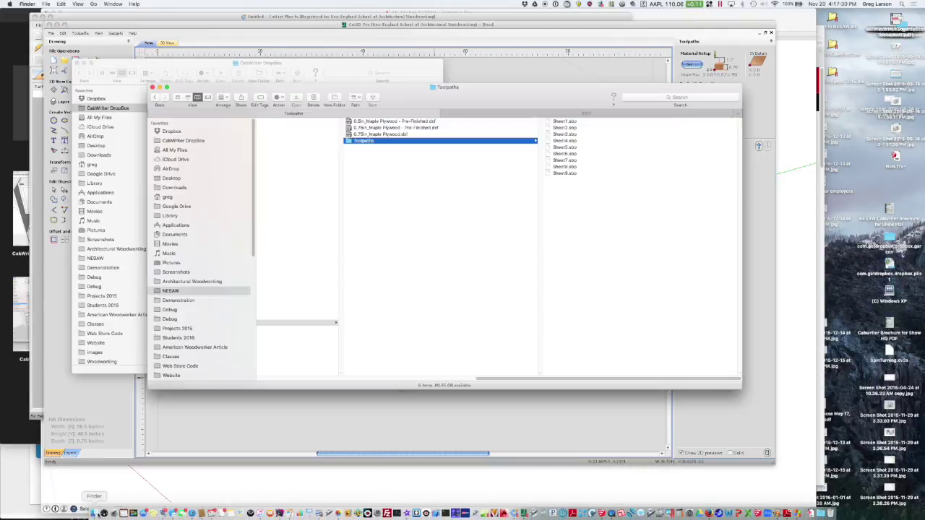
click(570, 174)
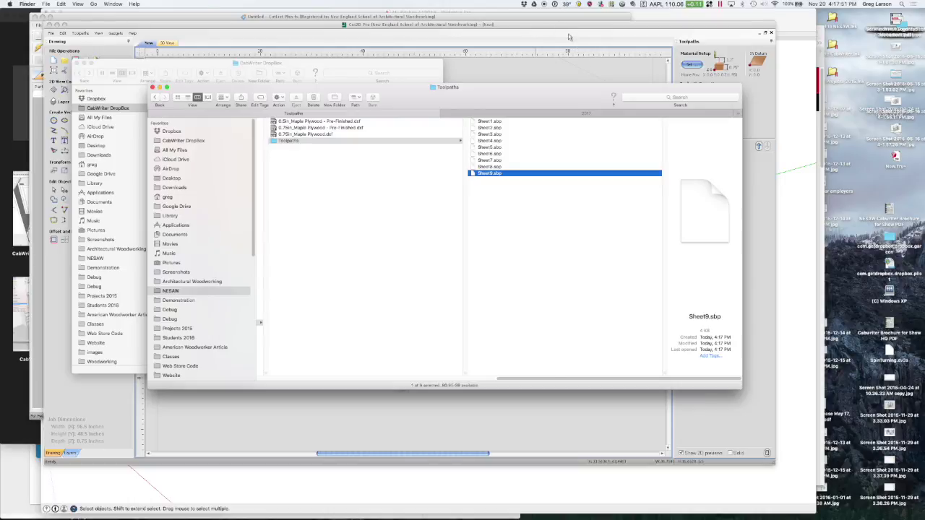
click(570, 36)
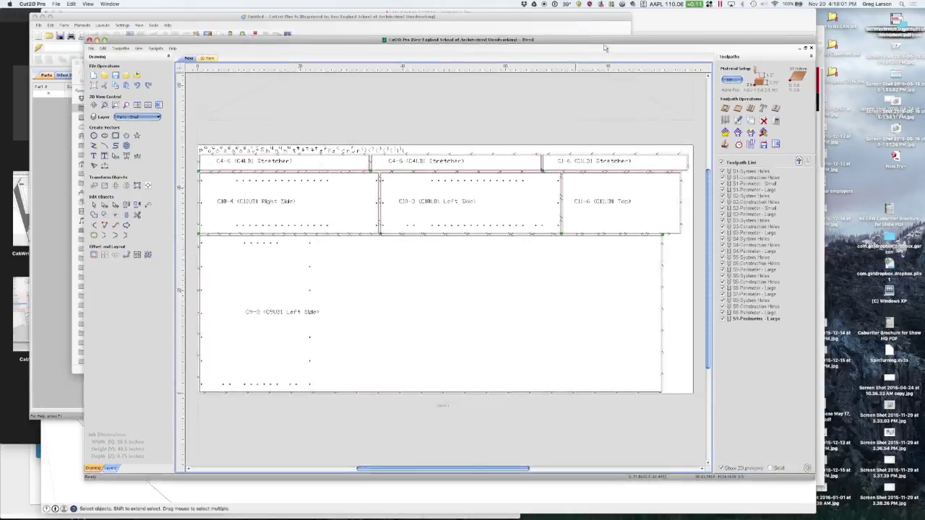
drag(606, 48, 630, 49)
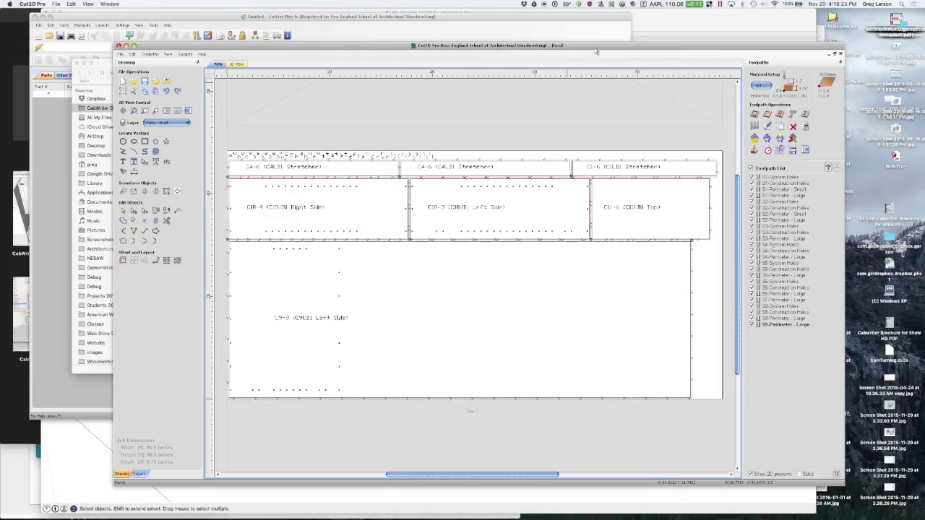
drag(592, 52, 591, 56)
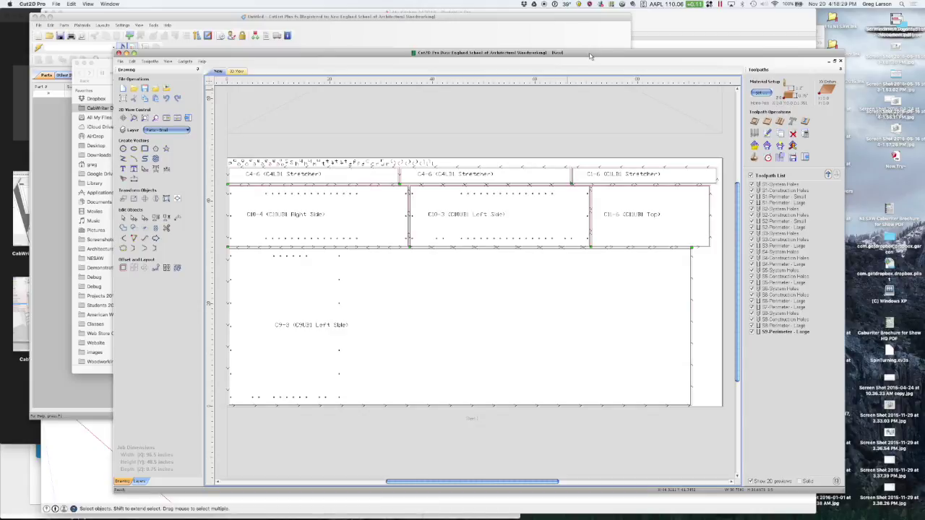